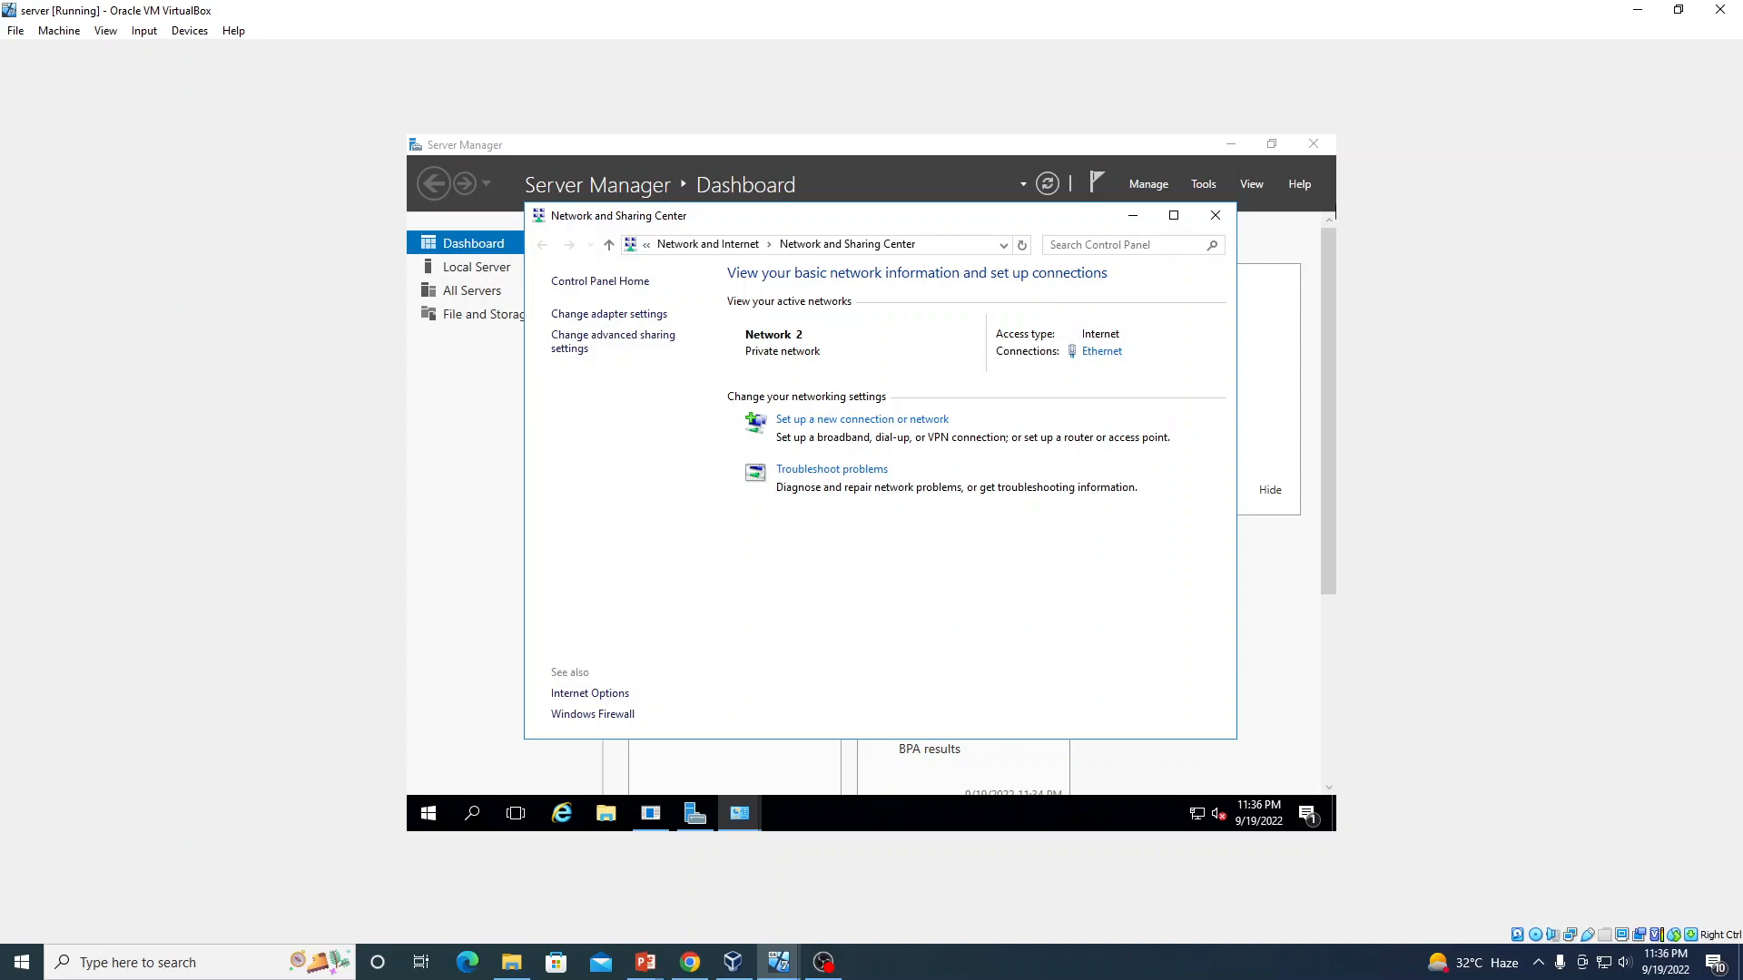
Give the Ethernet adapter static IPv4 address 3.0.0.1, mask 255.0.0.0, and DNS server 3.0.0.1
left_click(1106, 360)
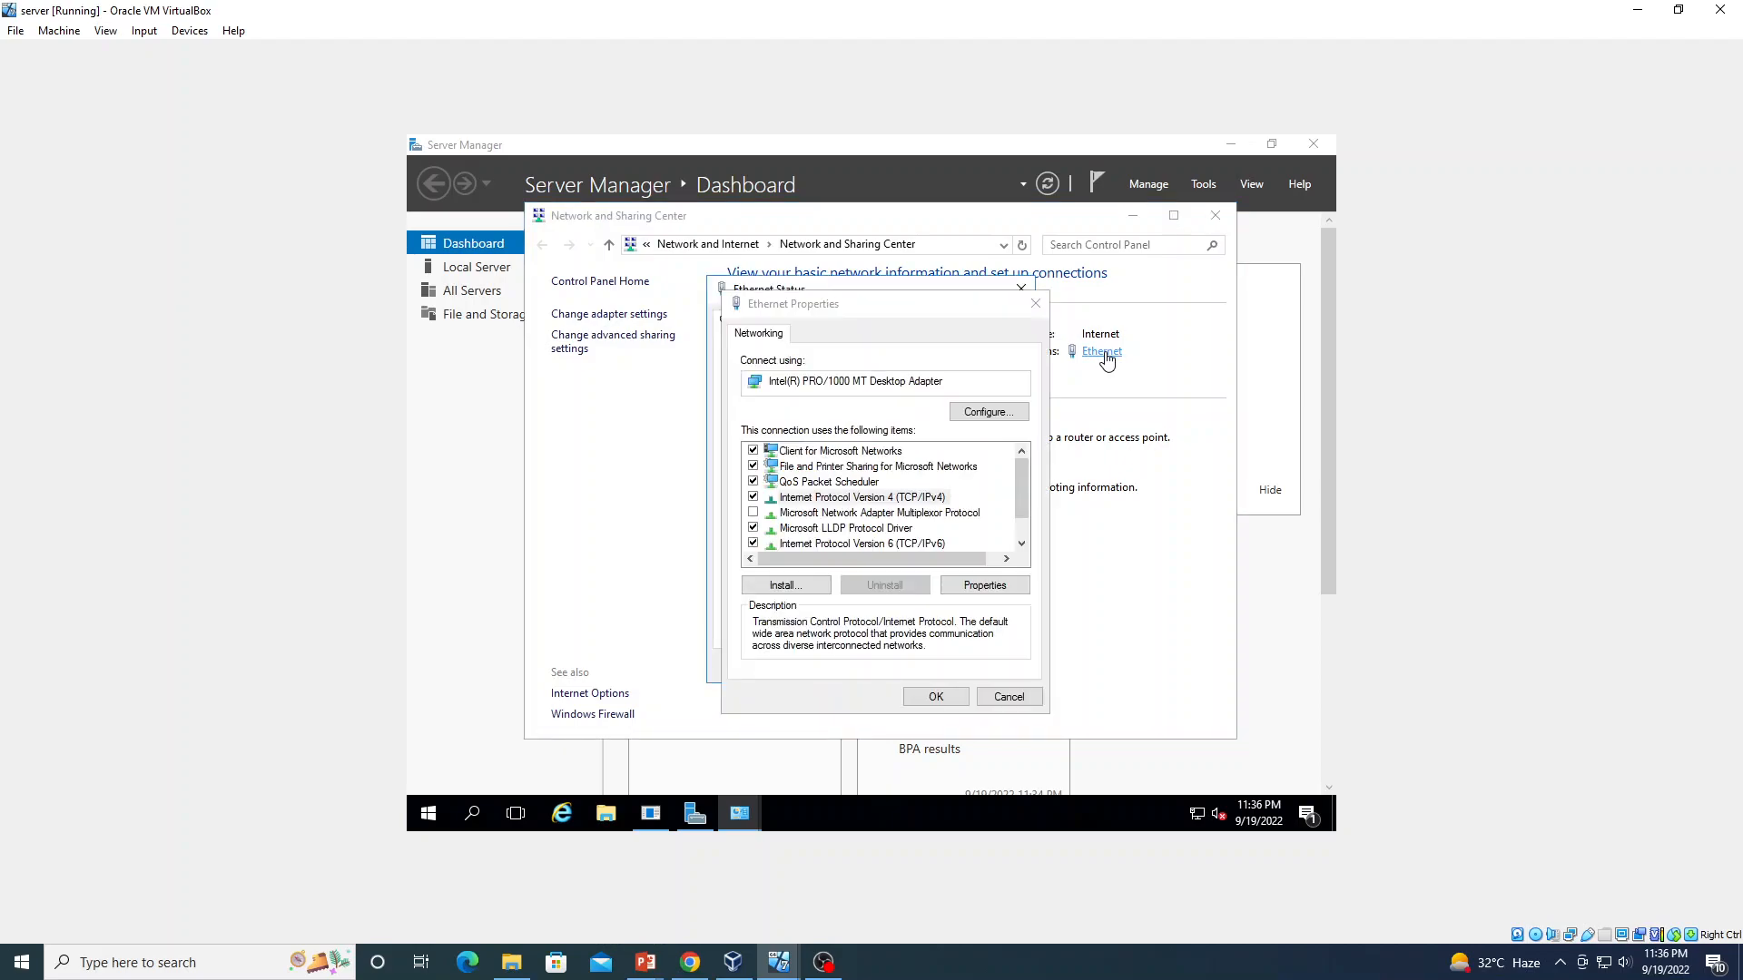
left_click(873, 498)
left_click(986, 587)
left_click(844, 504)
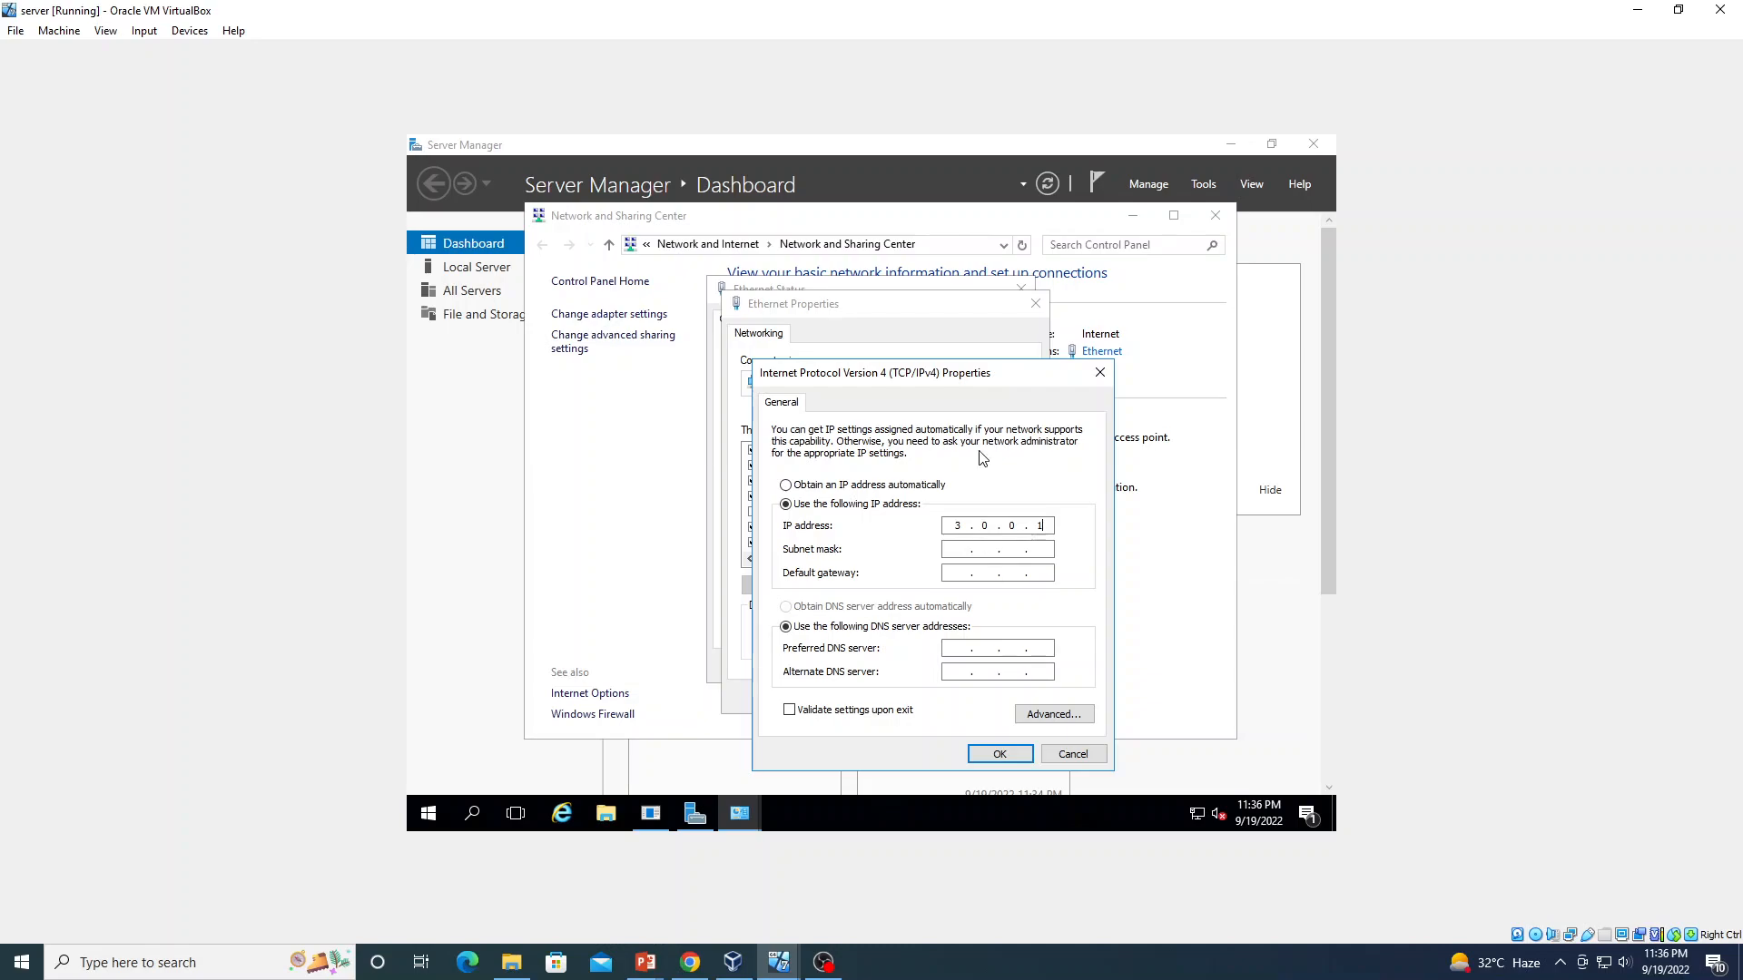
left_click(954, 548)
type("3 . 0 . 0 . 1")
left_click(1000, 754)
Disable IPv6 and both Link-Layer Topology Discovery items on the adapter, then close its windows
scroll(875, 508, "down", 1)
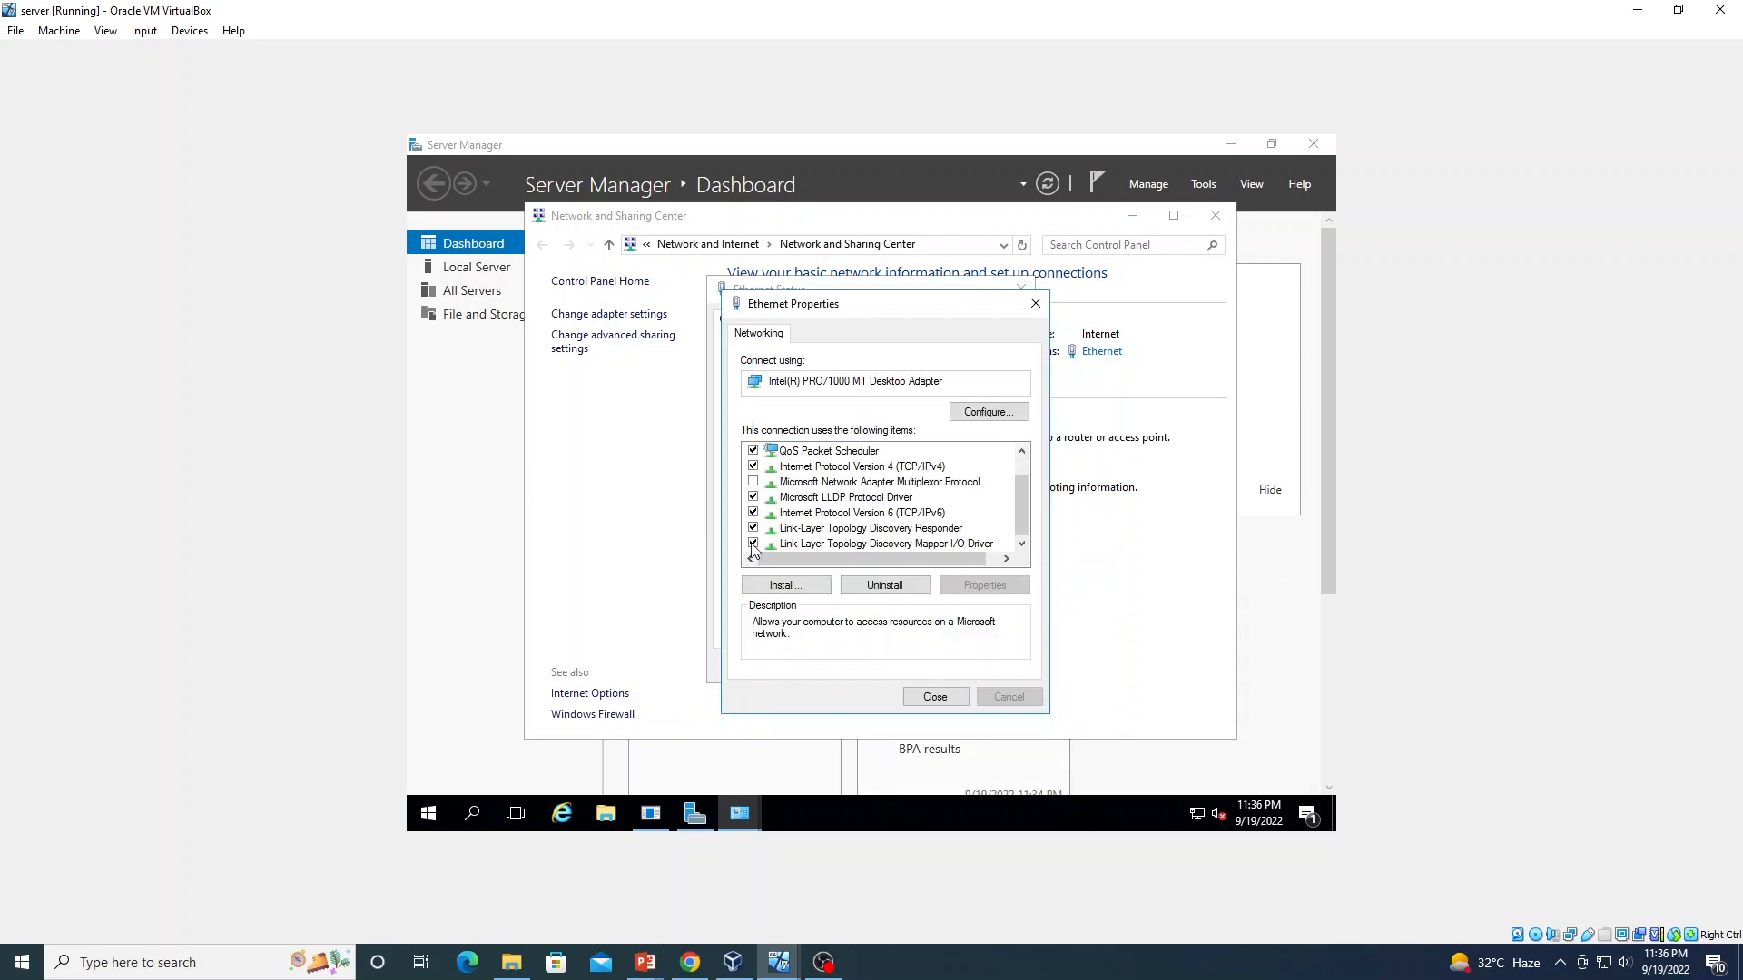
left_click(753, 513)
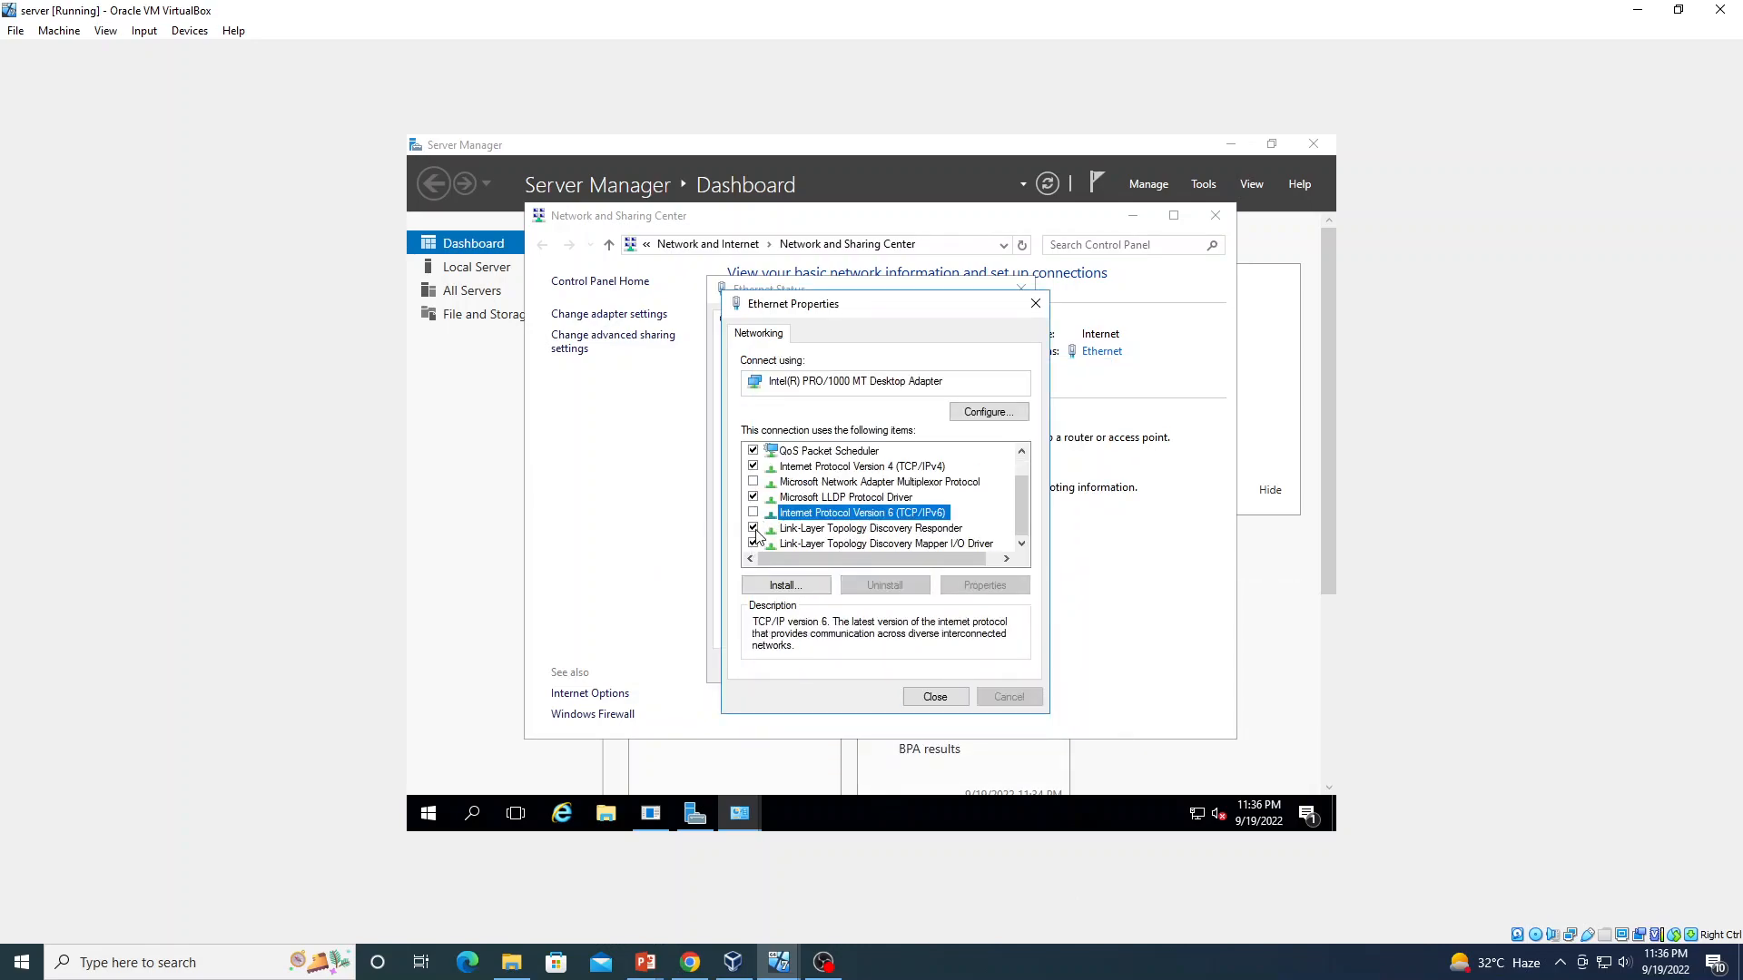
left_click(753, 528)
left_click(754, 543)
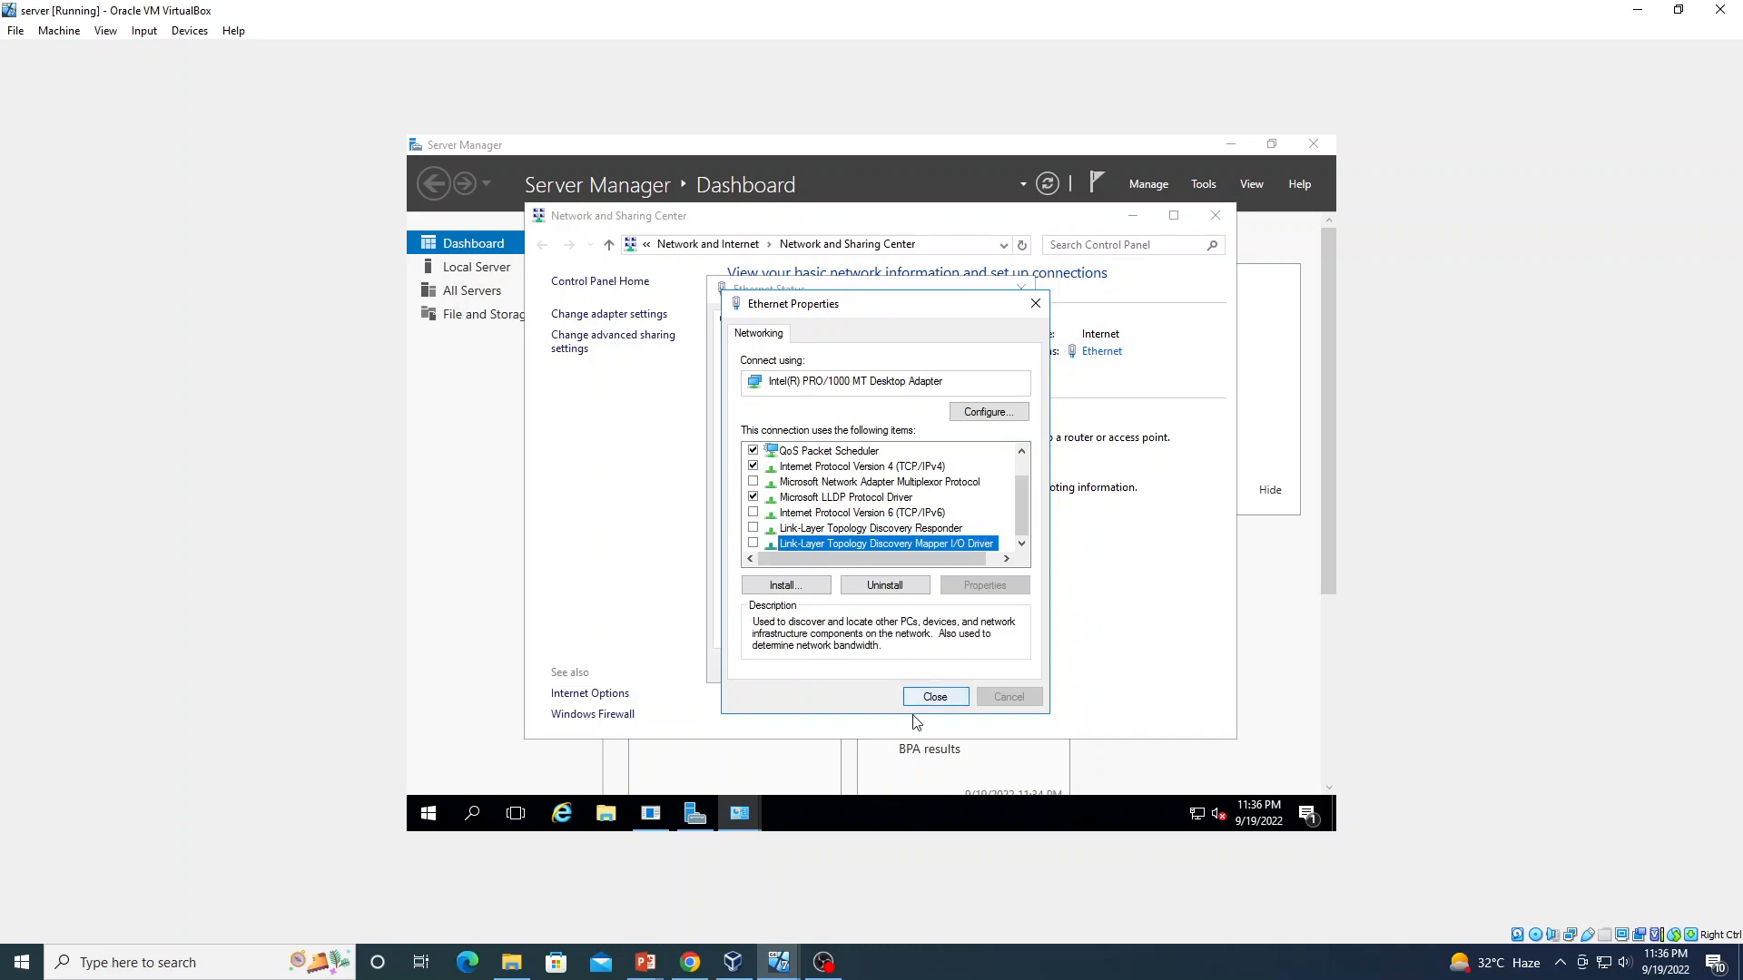
left_click(933, 697)
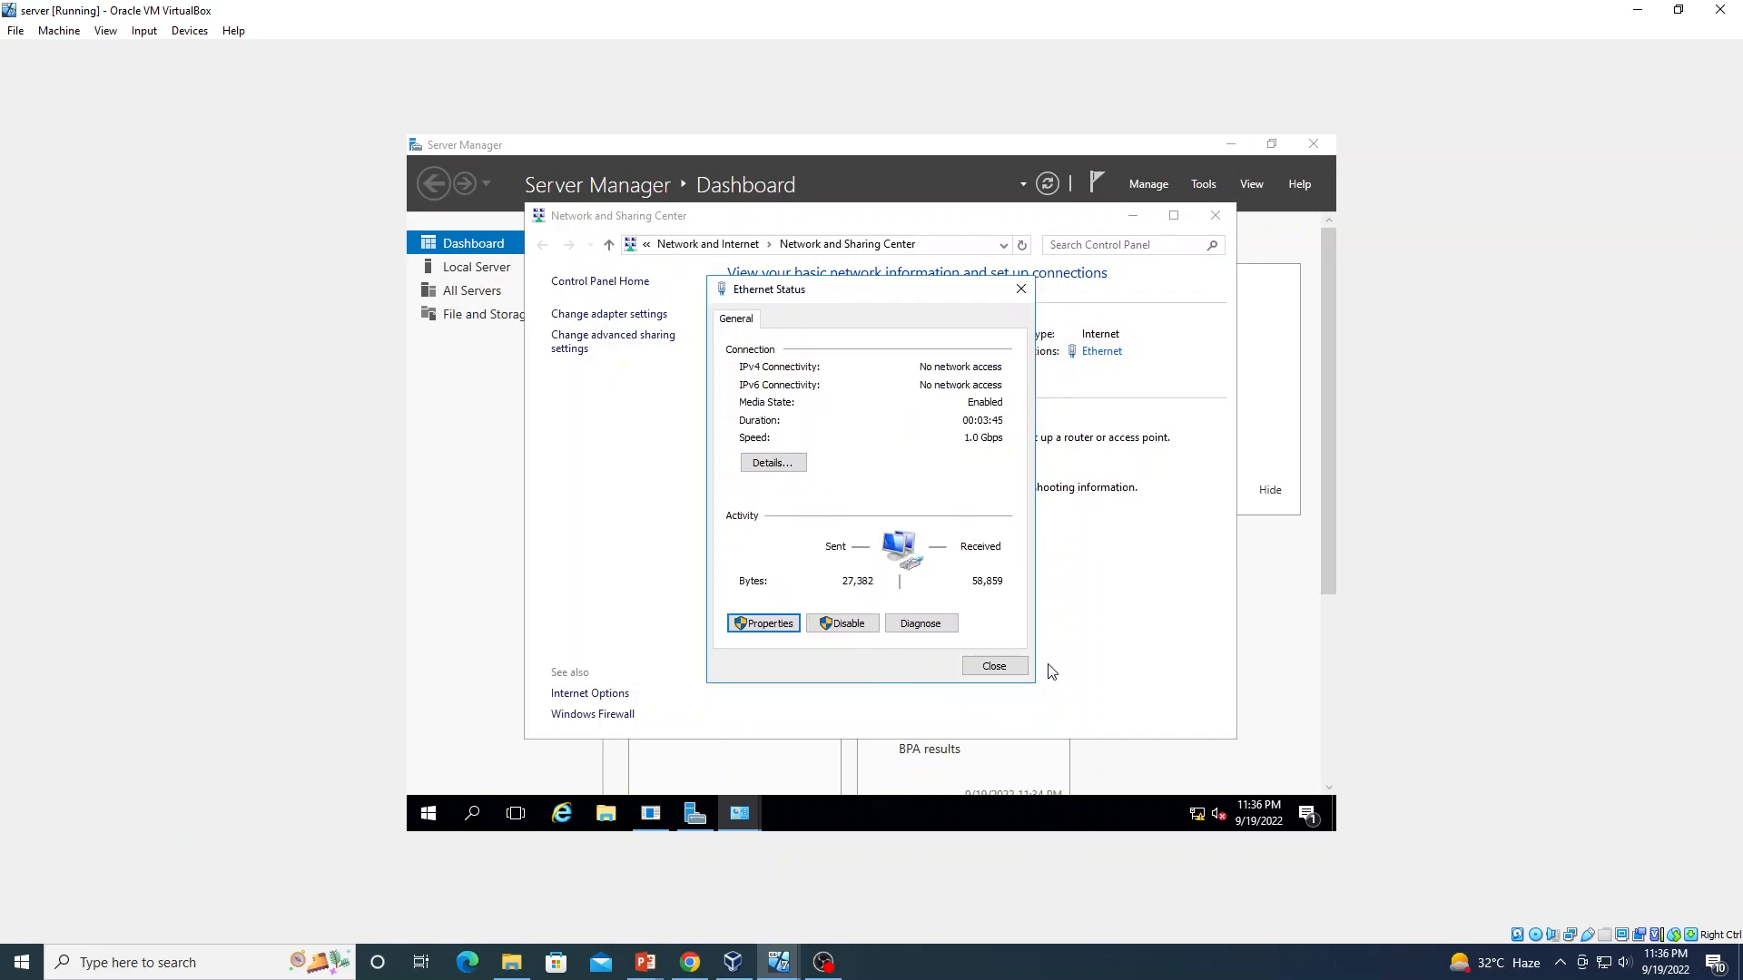
left_click(993, 666)
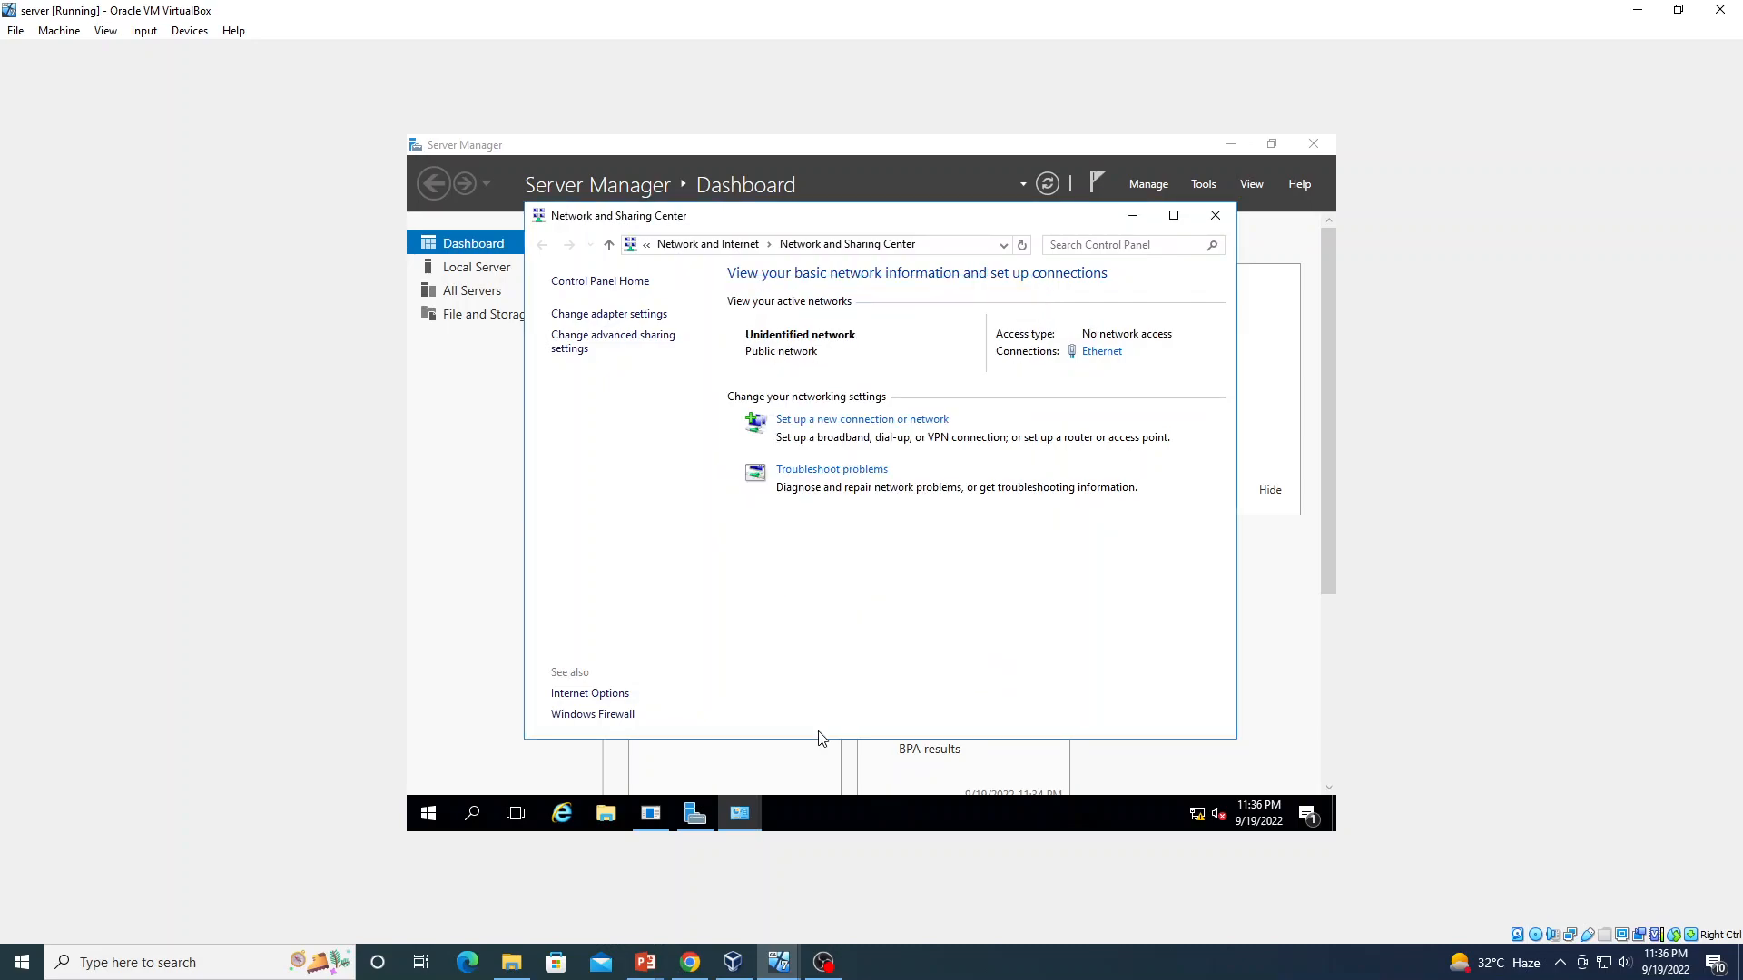
Turn off Windows Firewall for private and public networks and close the Firewall window
left_click(597, 714)
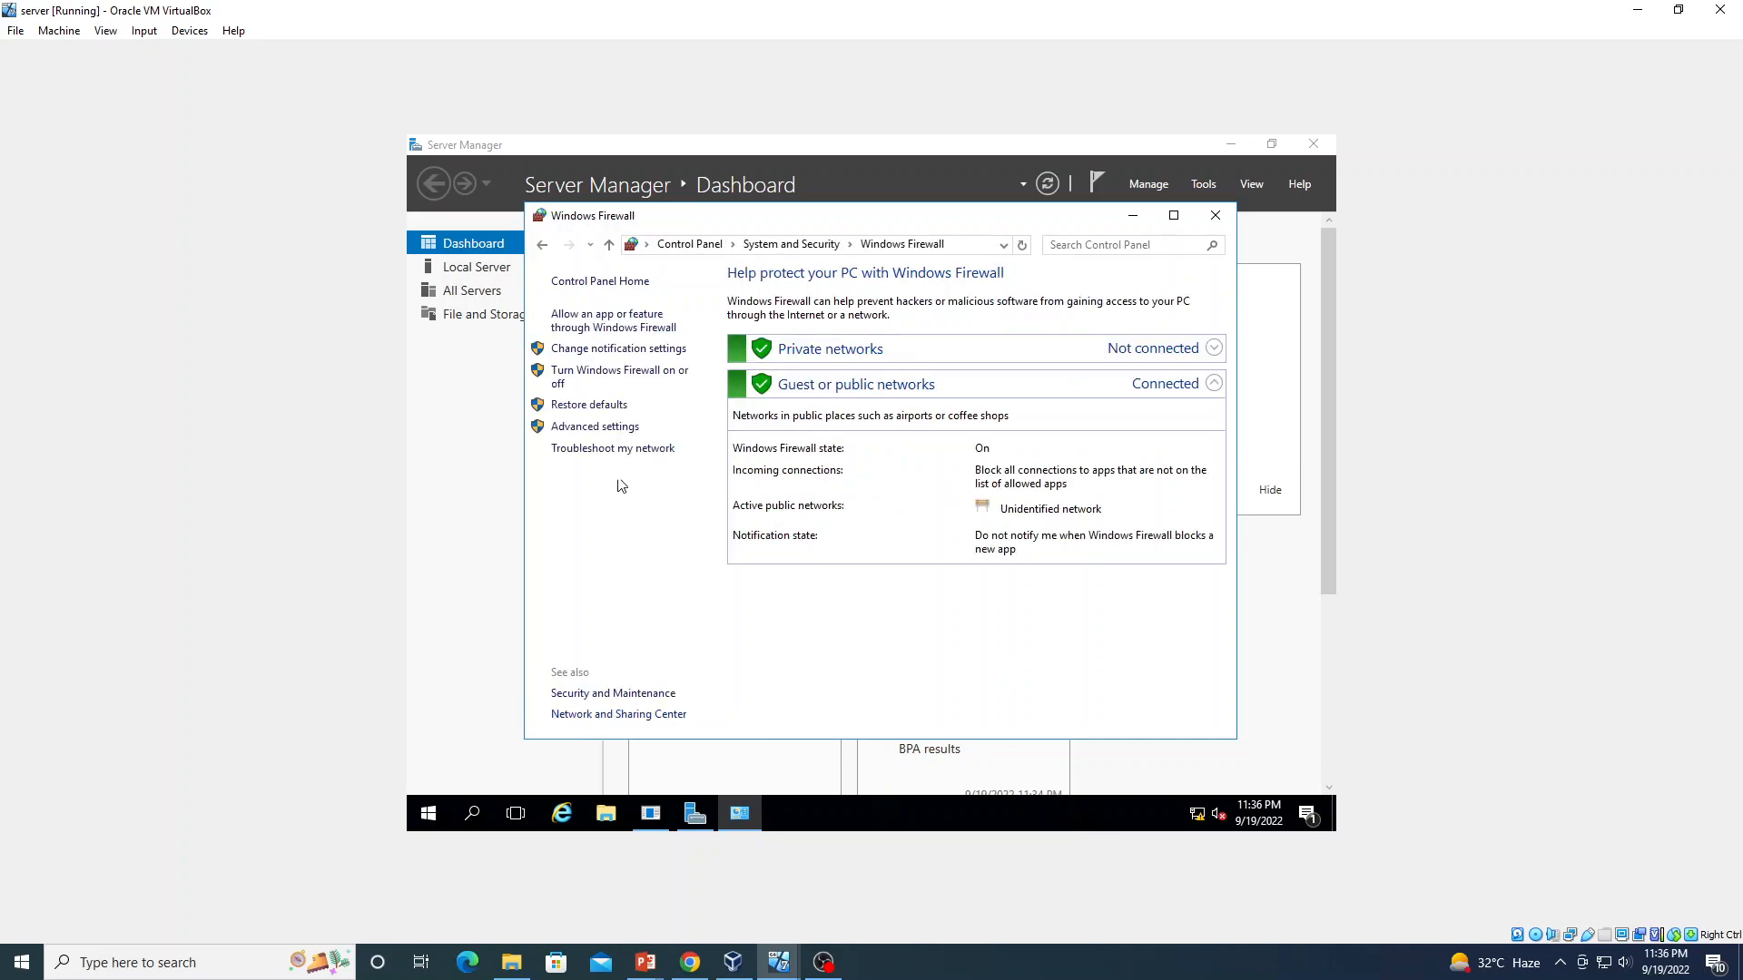
left_click(650, 374)
left_click(769, 415)
left_click(741, 523)
left_click(1035, 718)
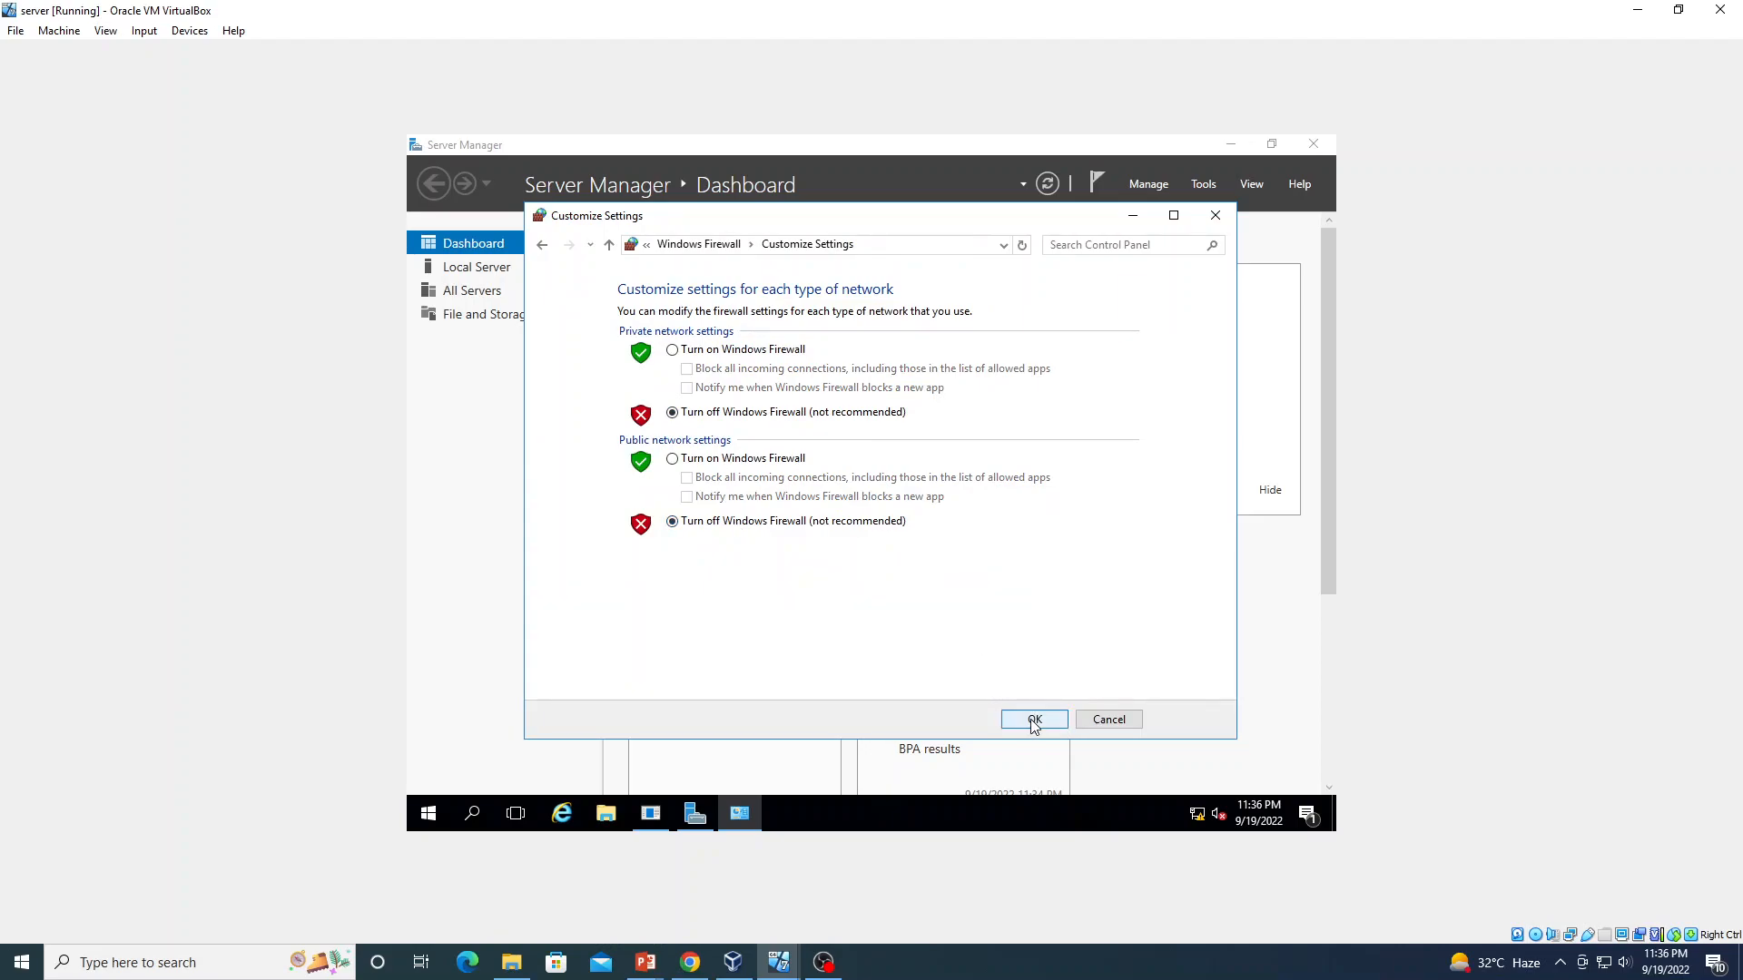
left_click(1214, 215)
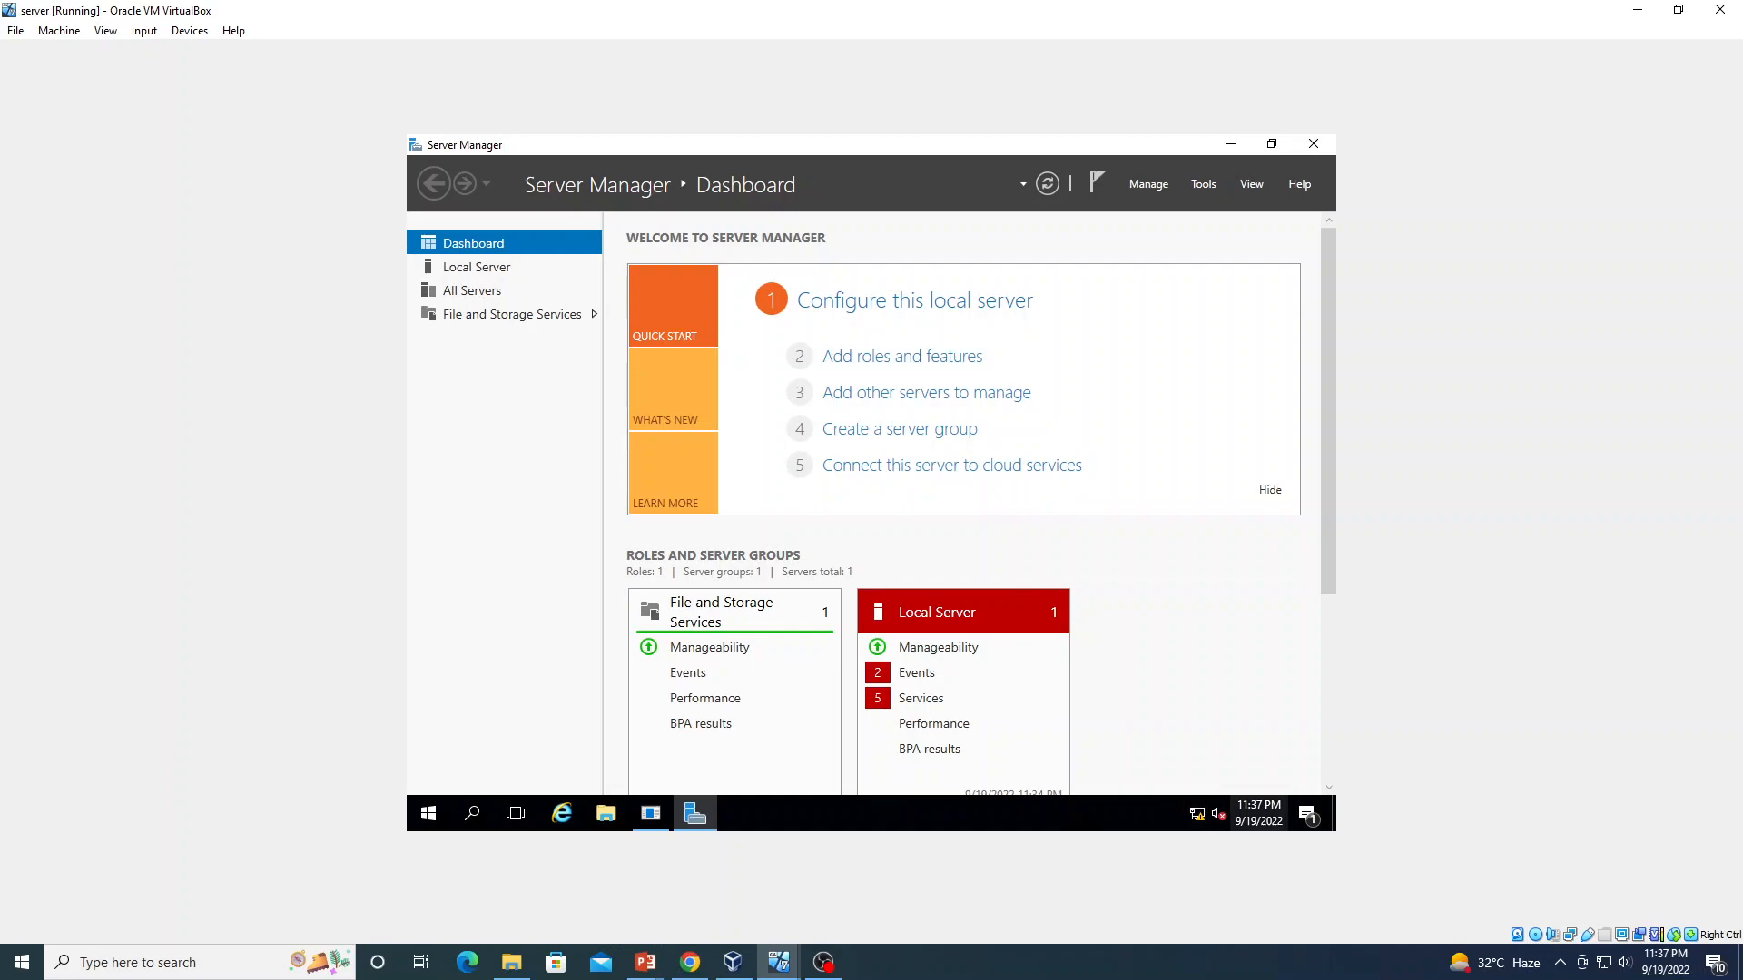
mouse_move(1204, 816)
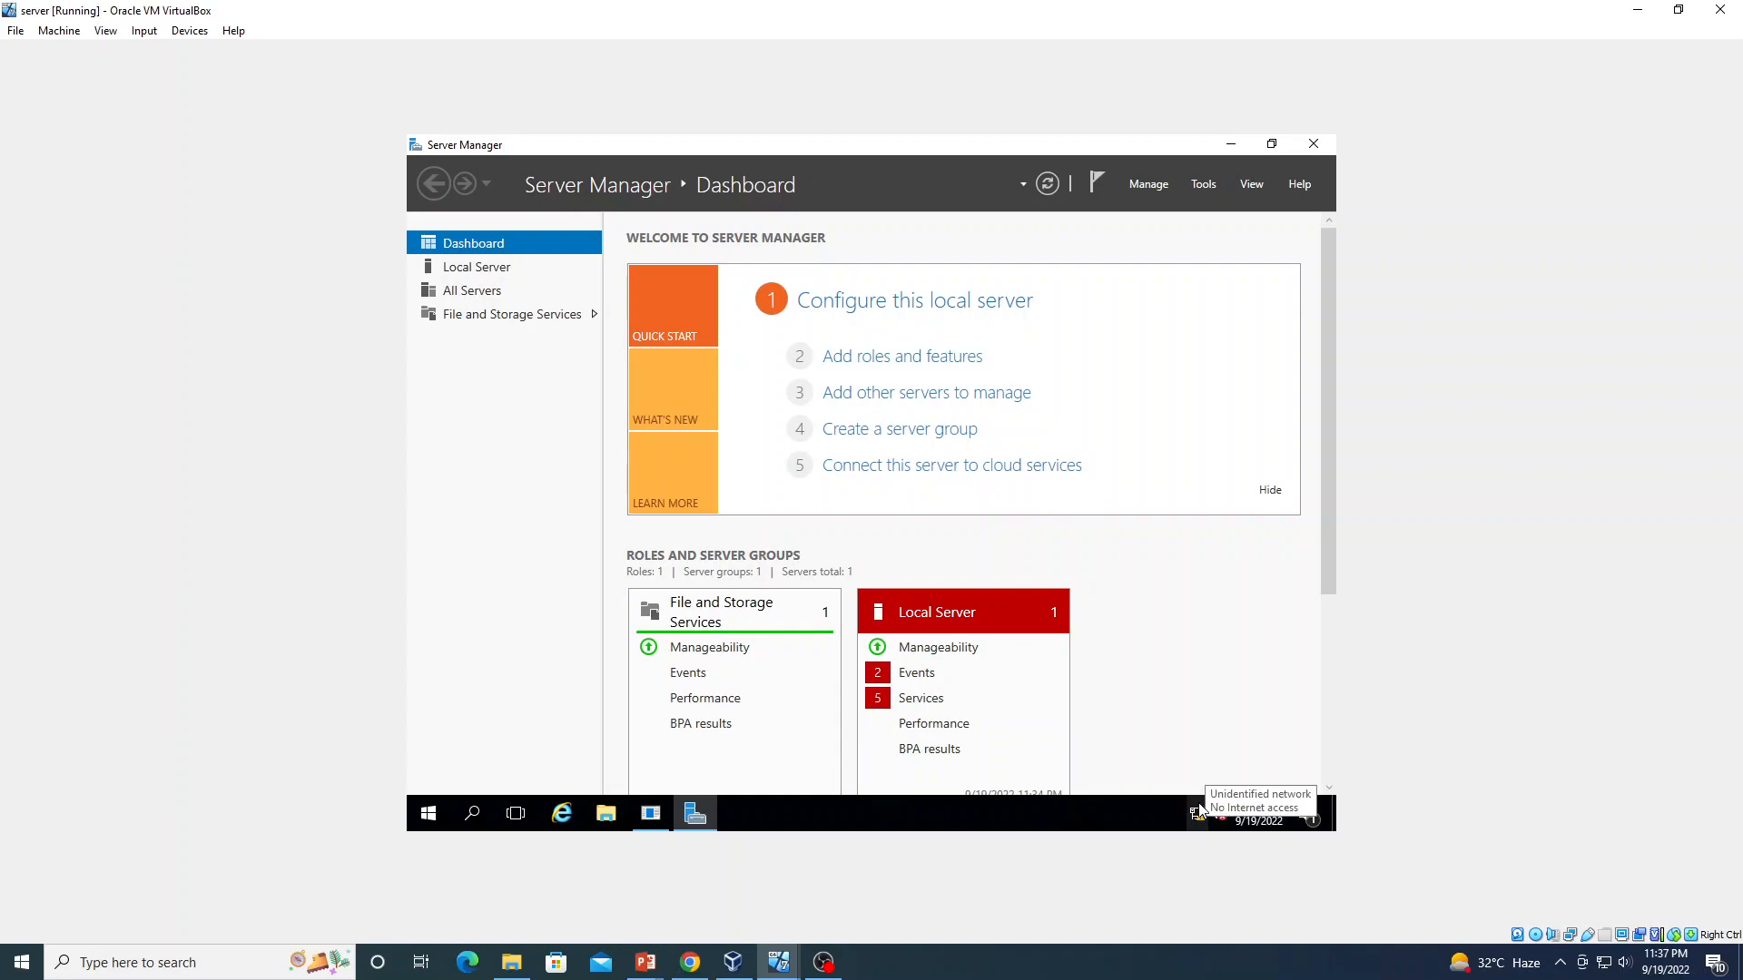
left_click(1163, 185)
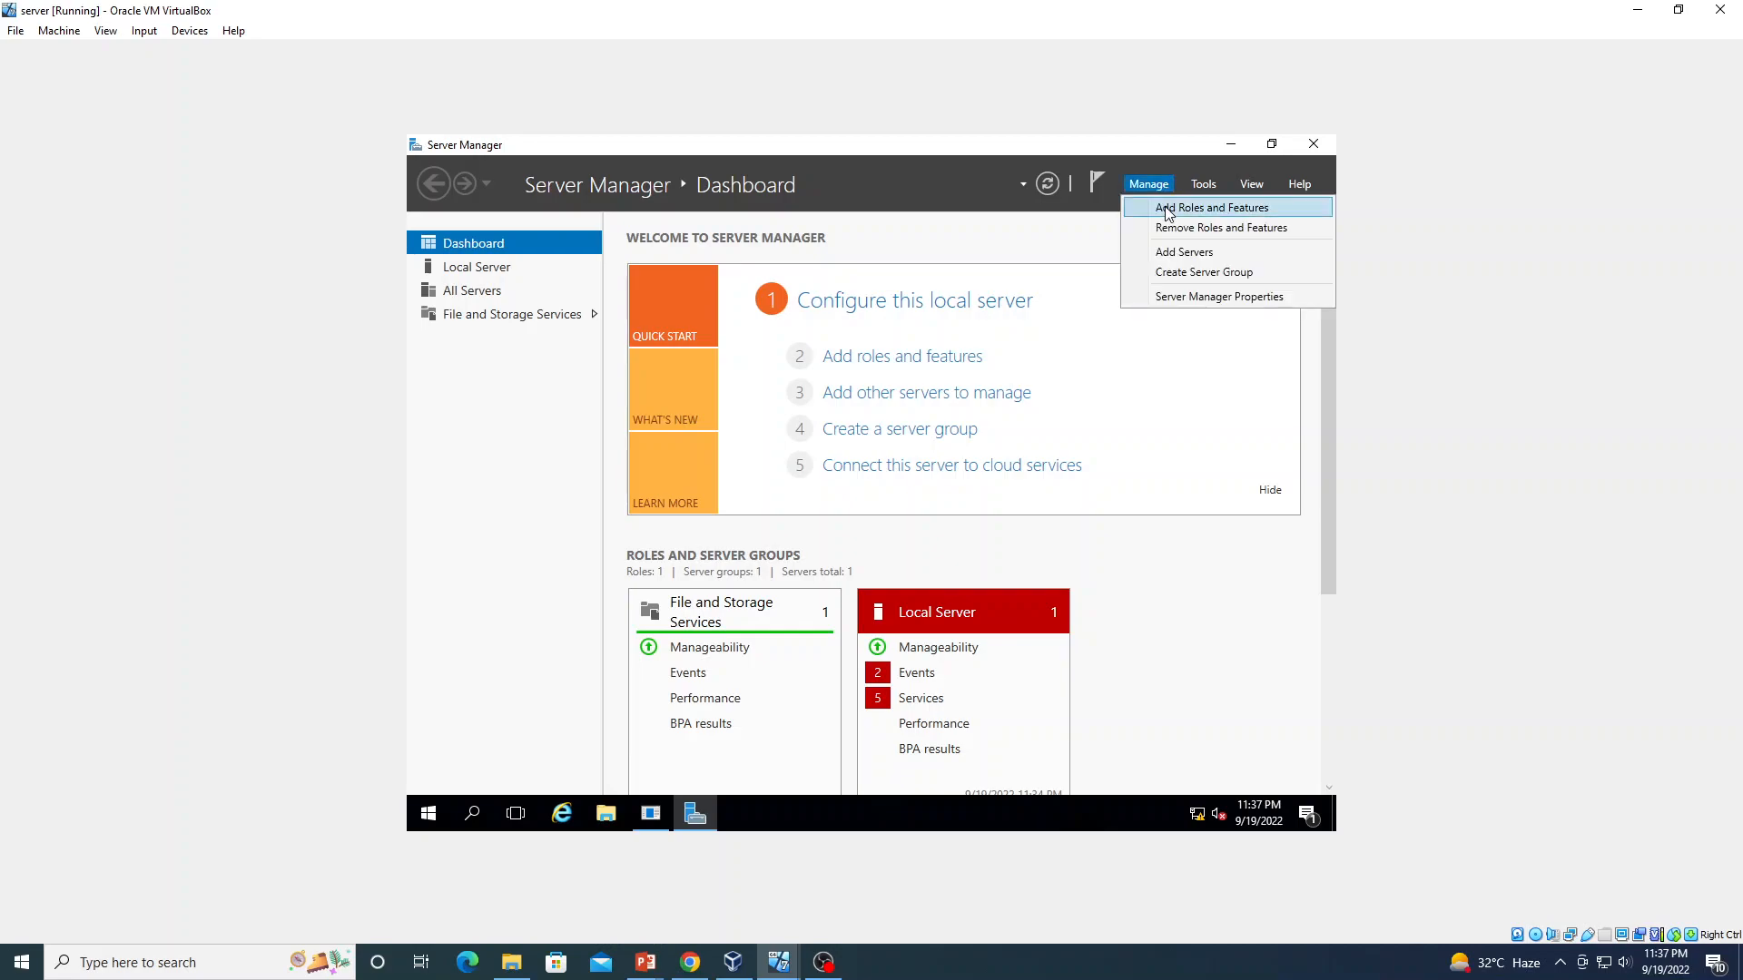
left_click(1168, 210)
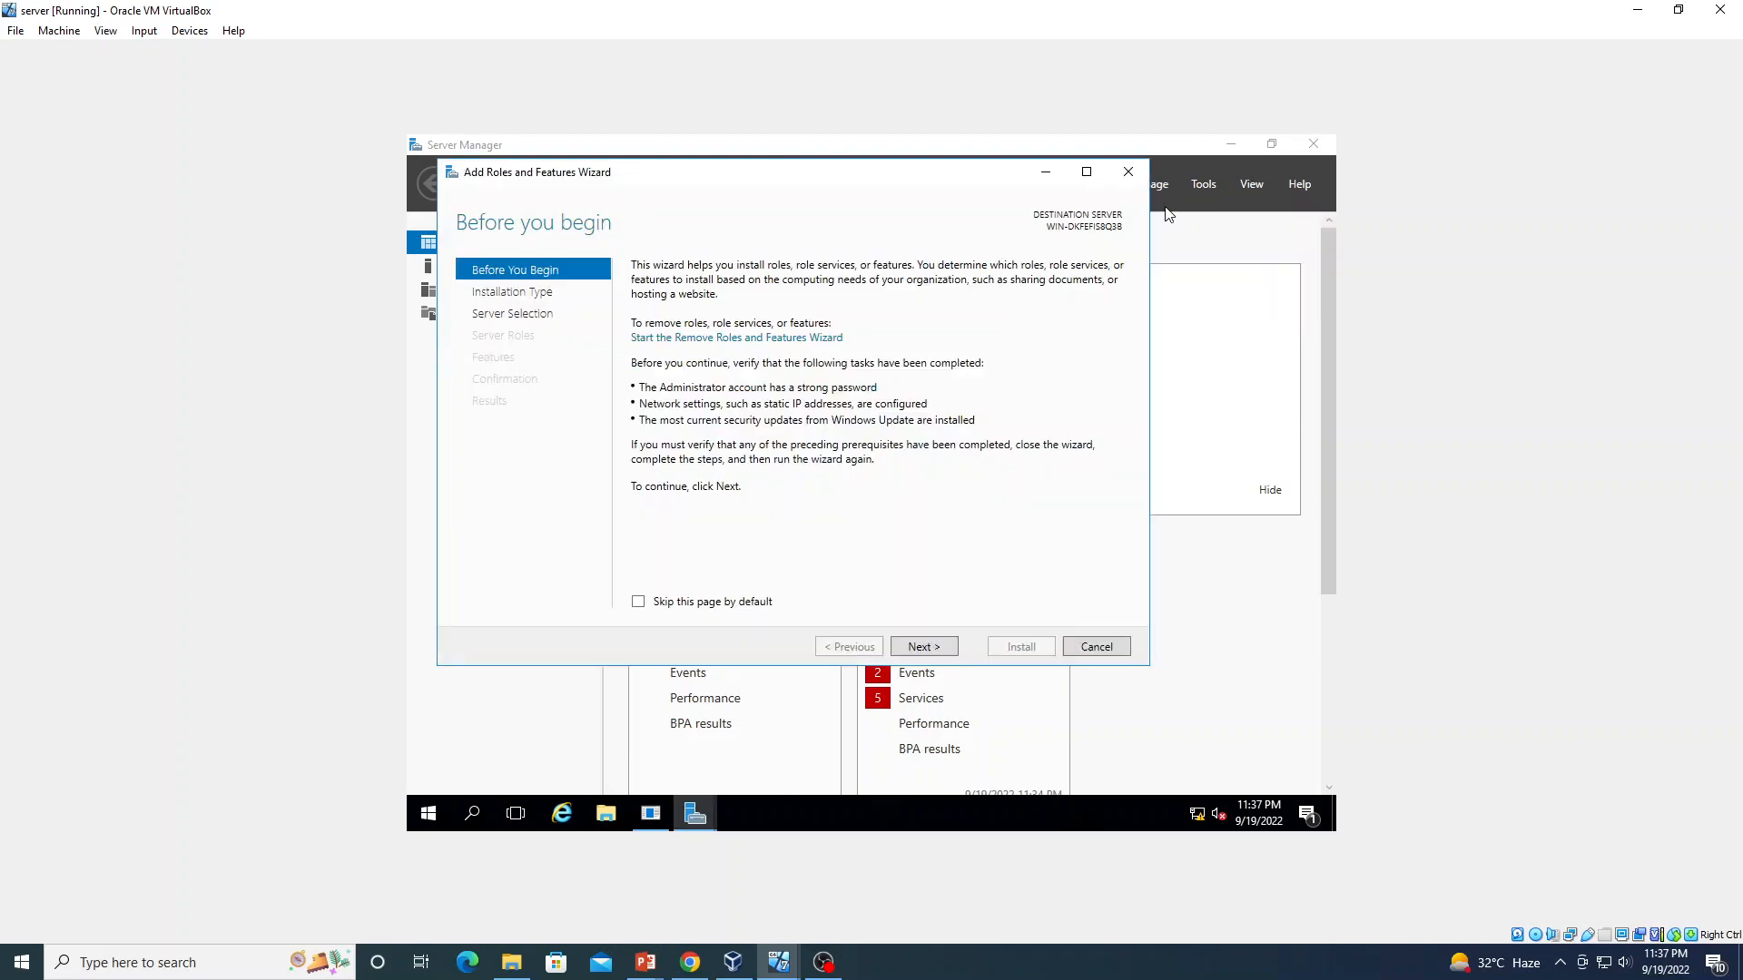
left_click(924, 647)
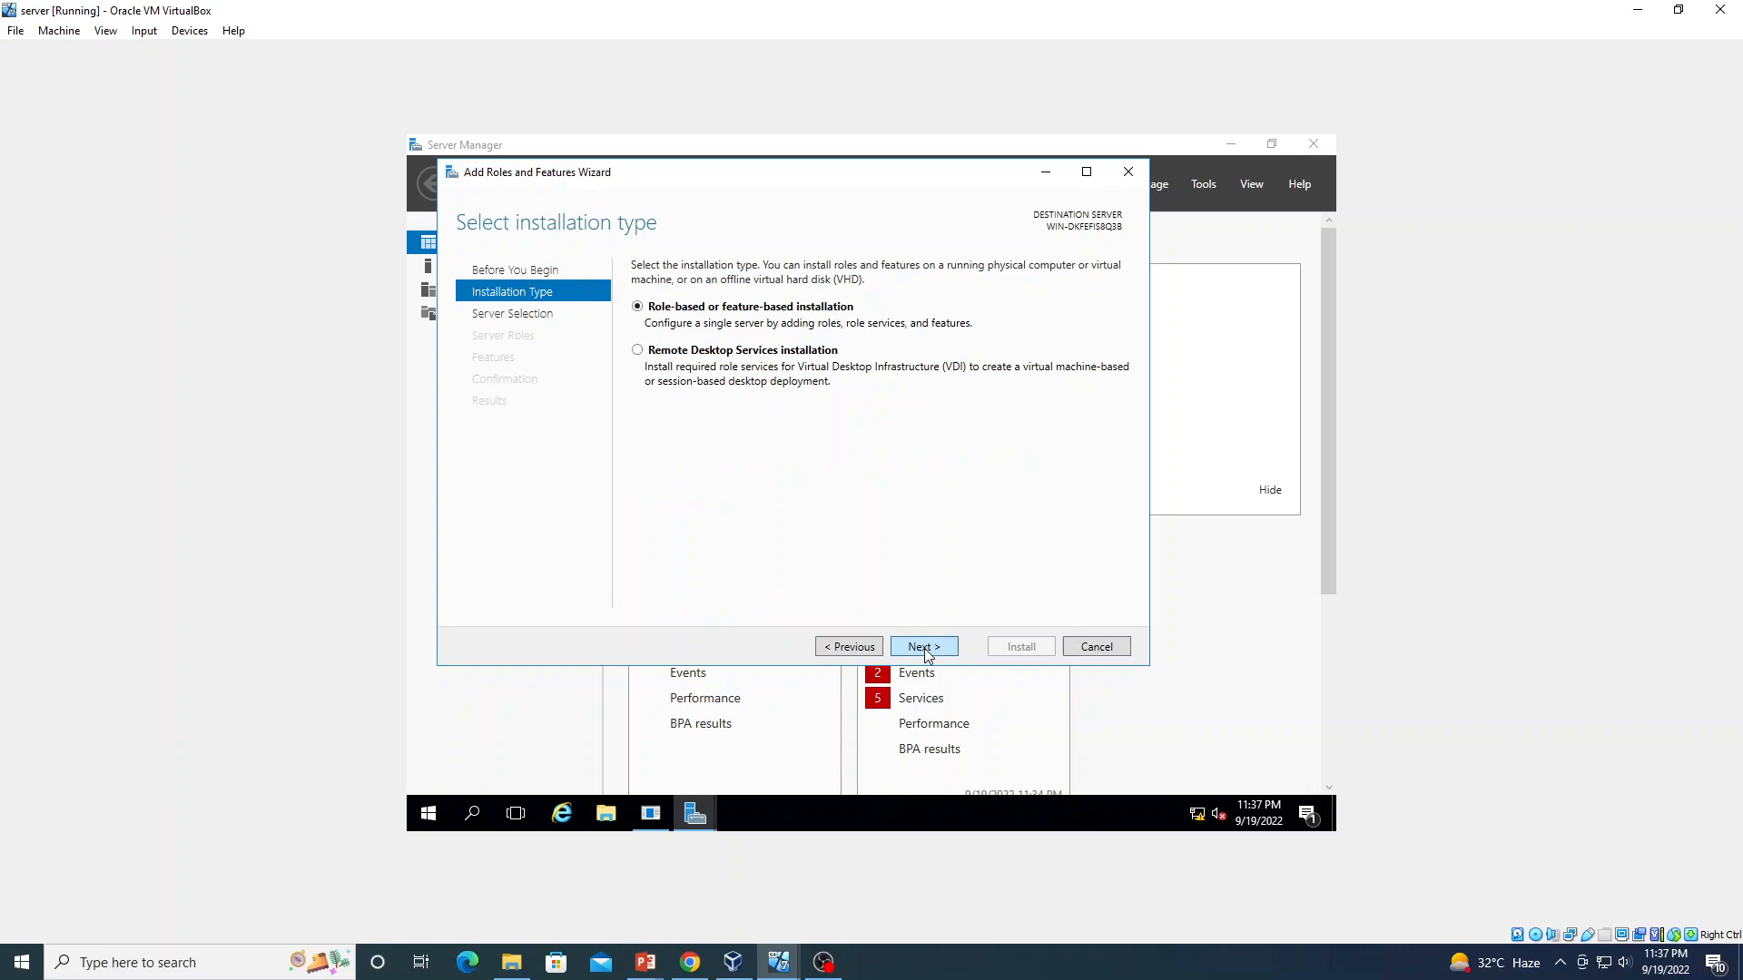
left_click(924, 647)
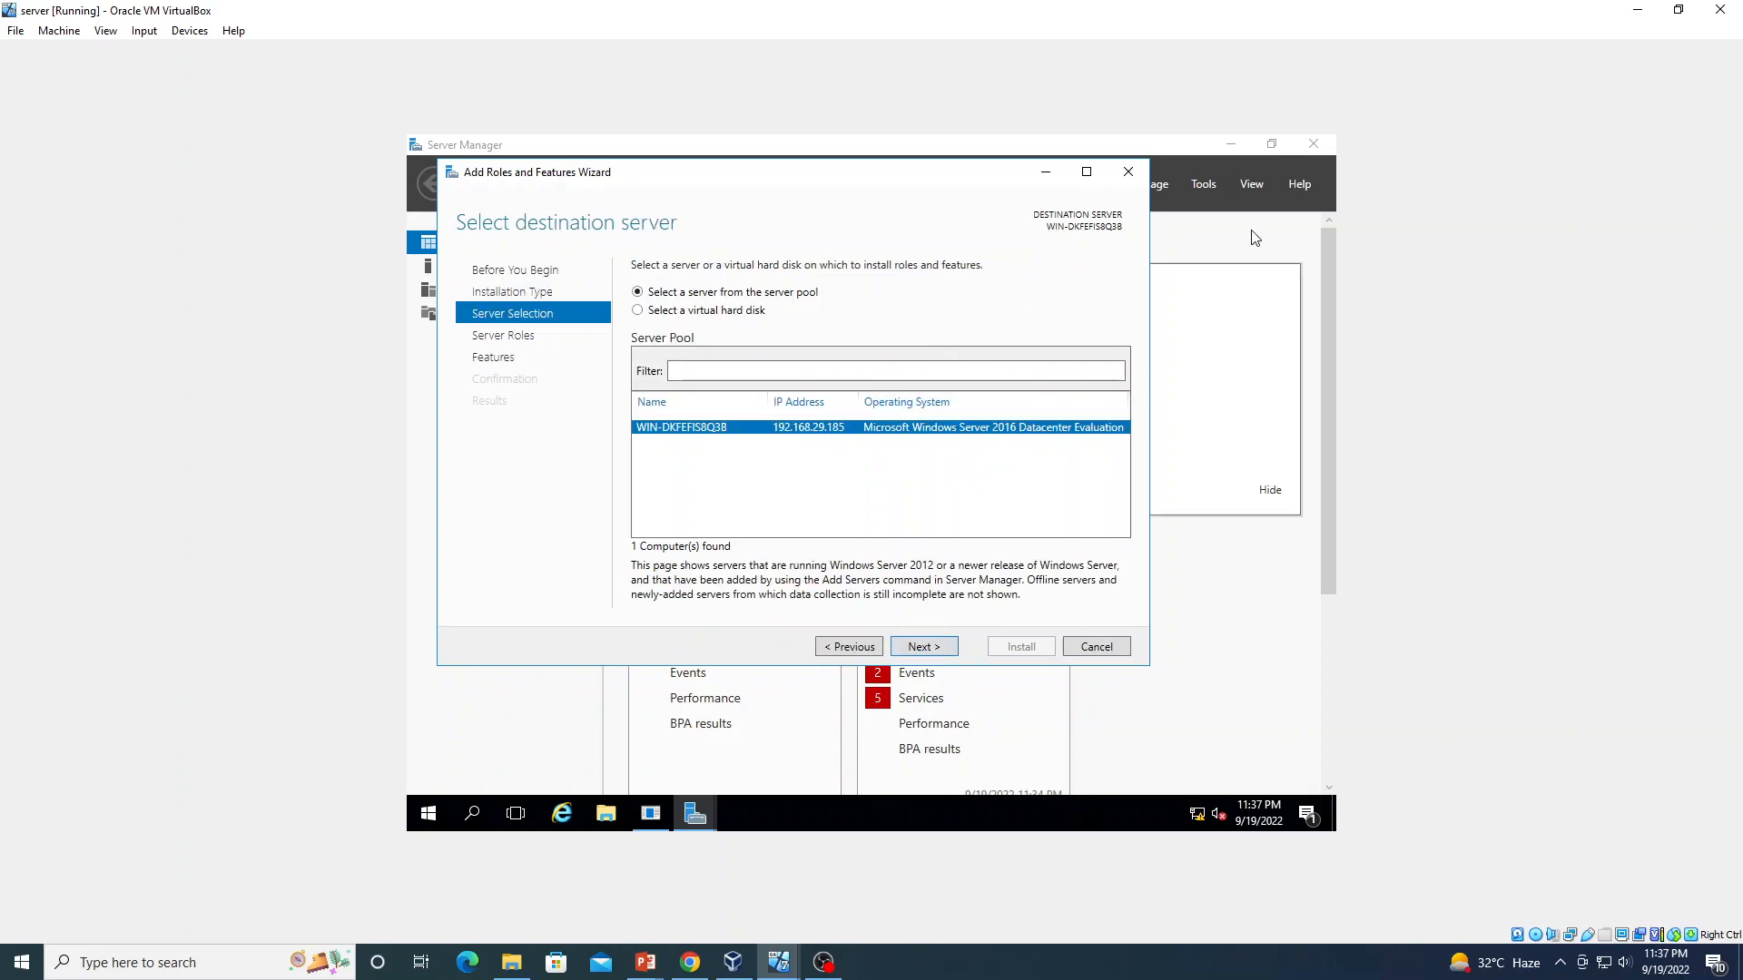
left_click(1126, 175)
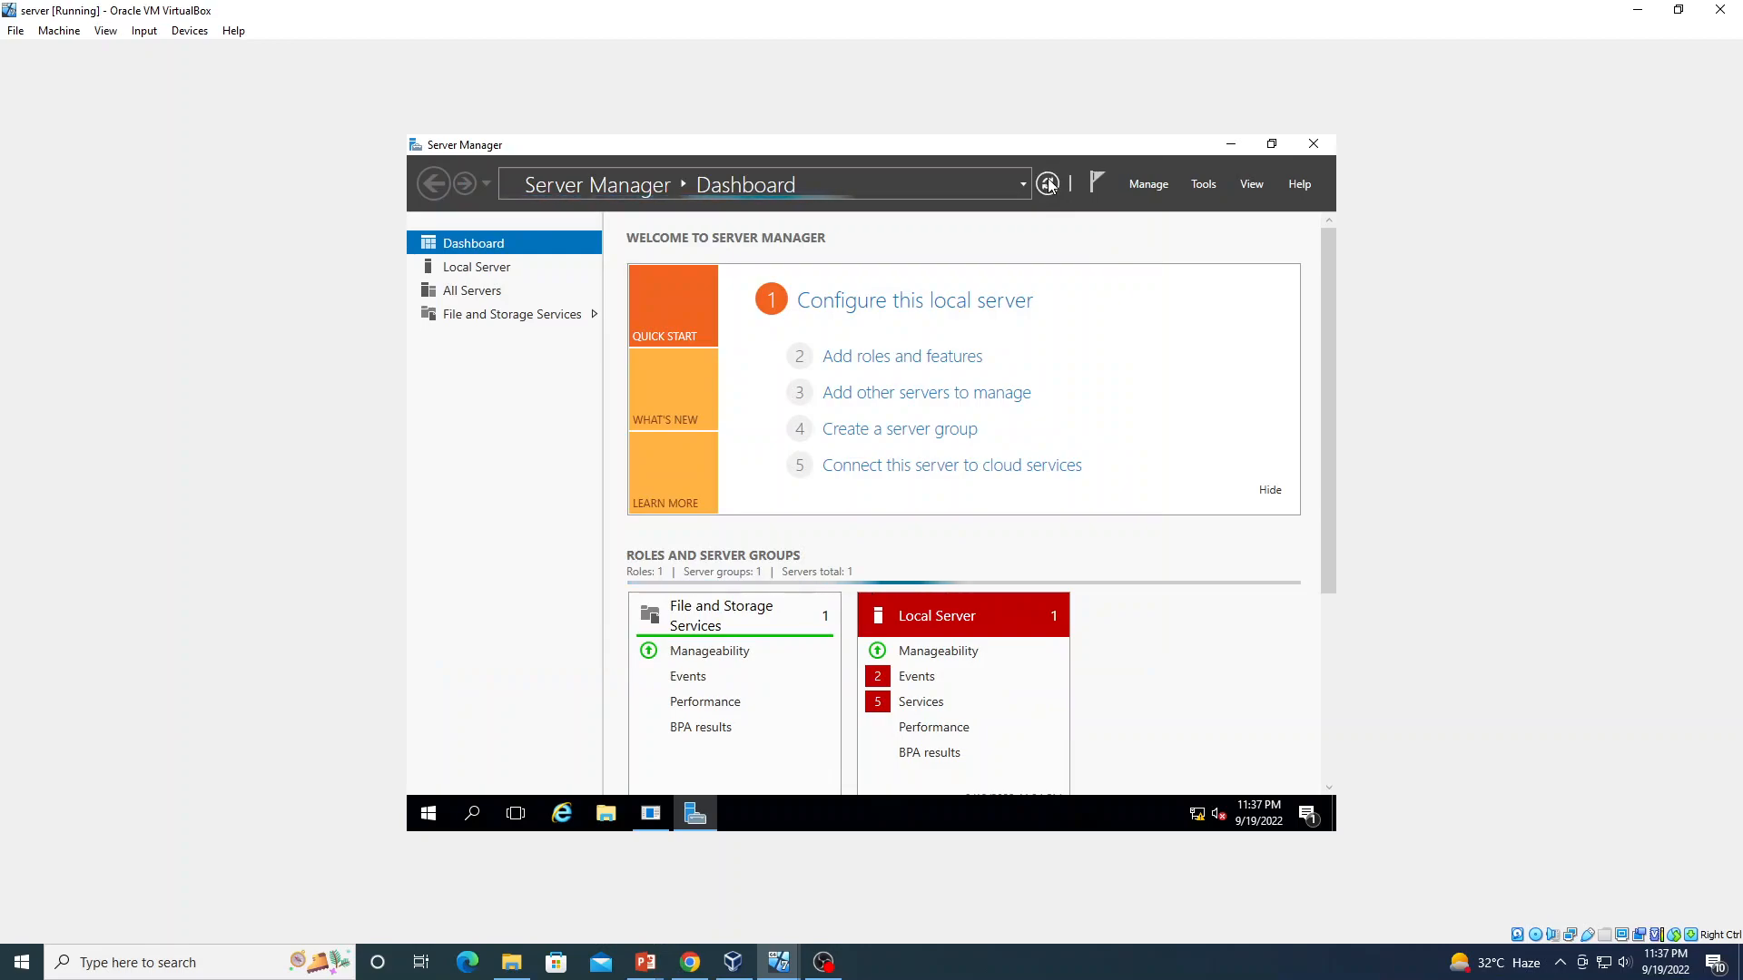
Start the Add Roles and Features wizard as a role-based installation on this server
left_click(1156, 183)
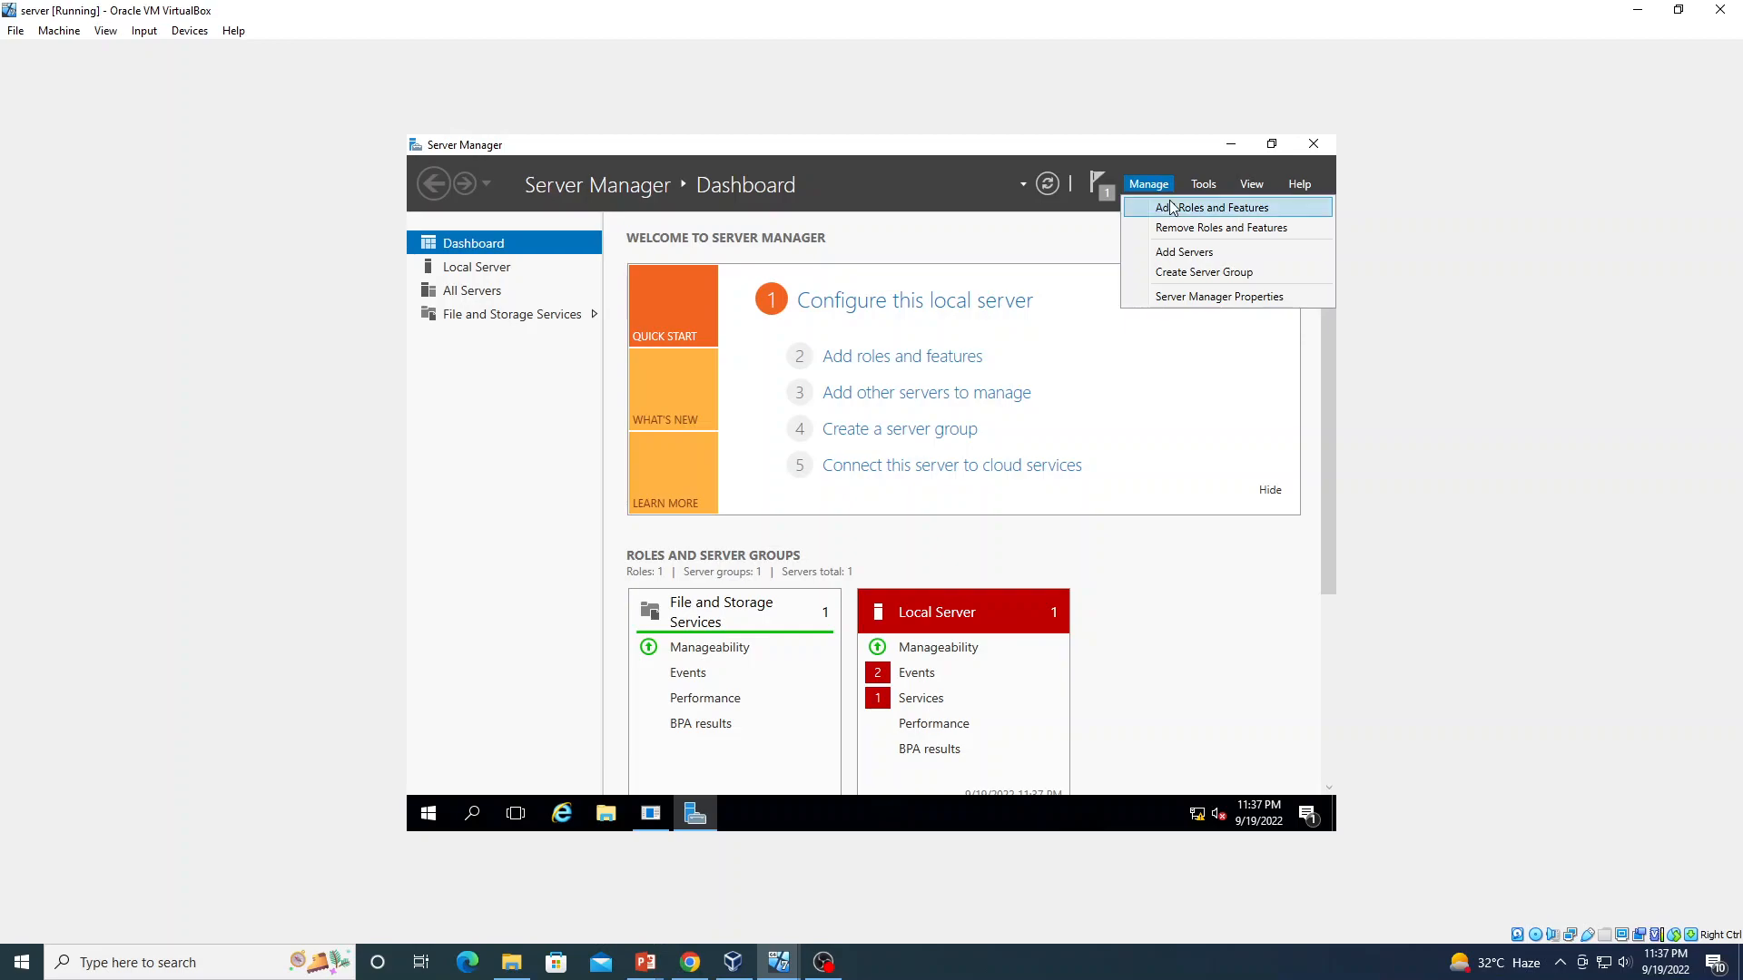
left_click(1177, 207)
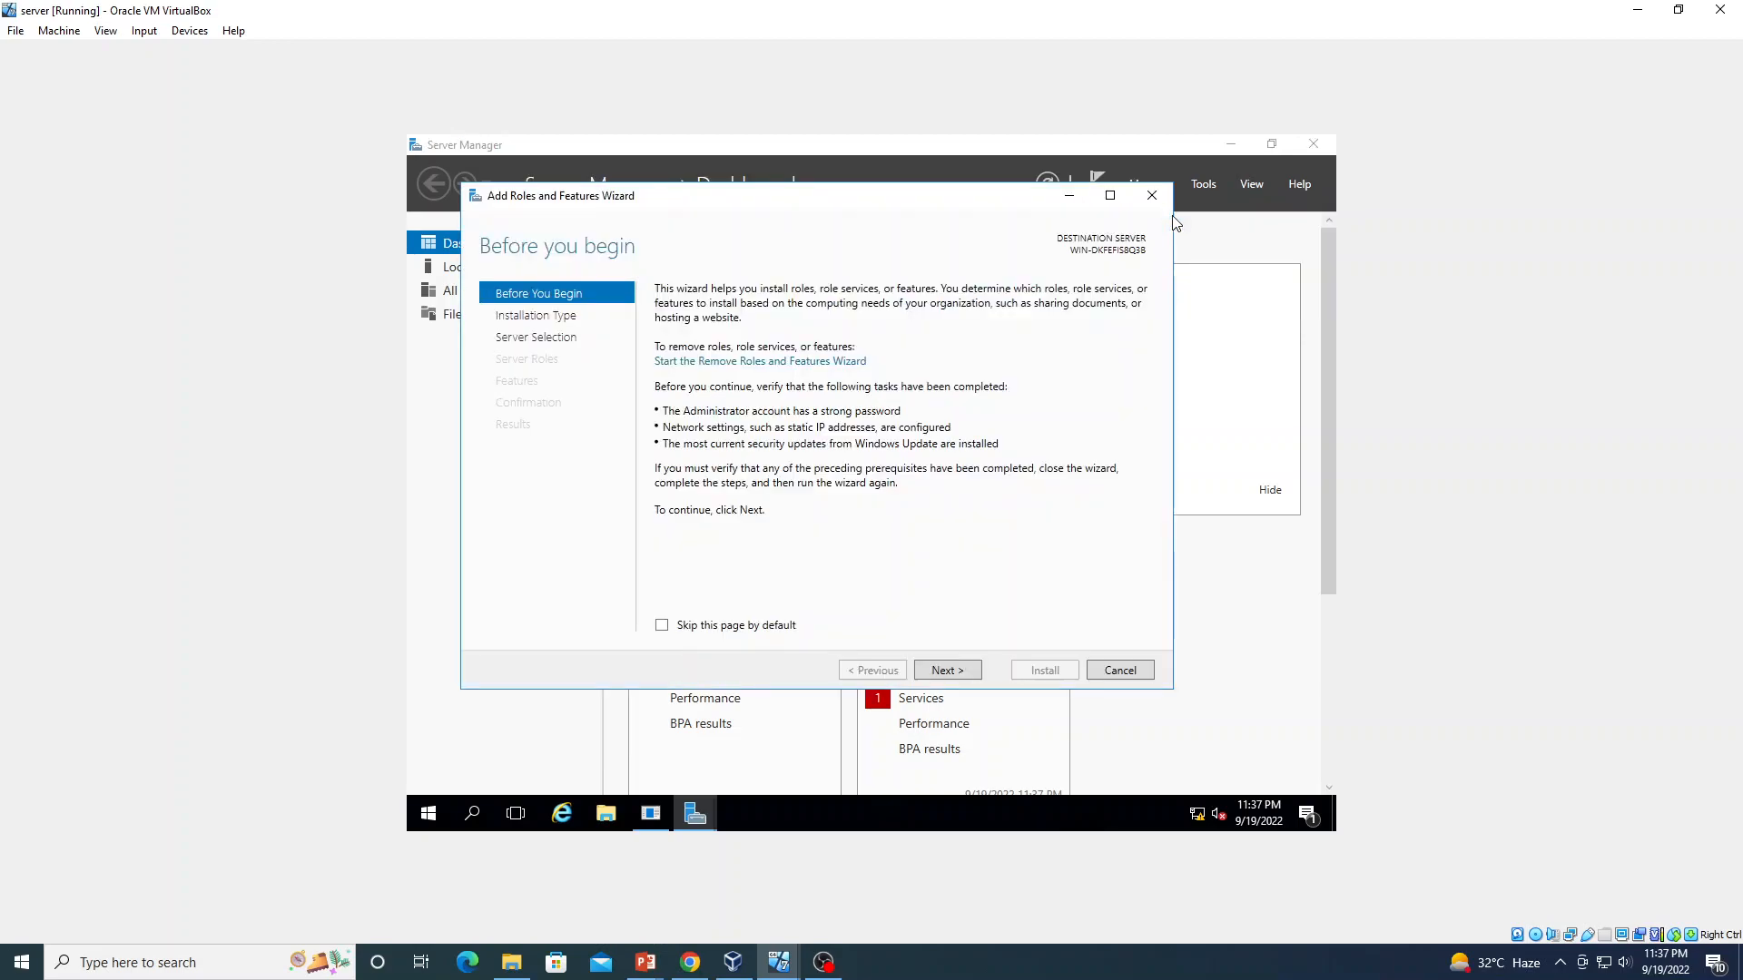
left_click(956, 673)
left_click(956, 672)
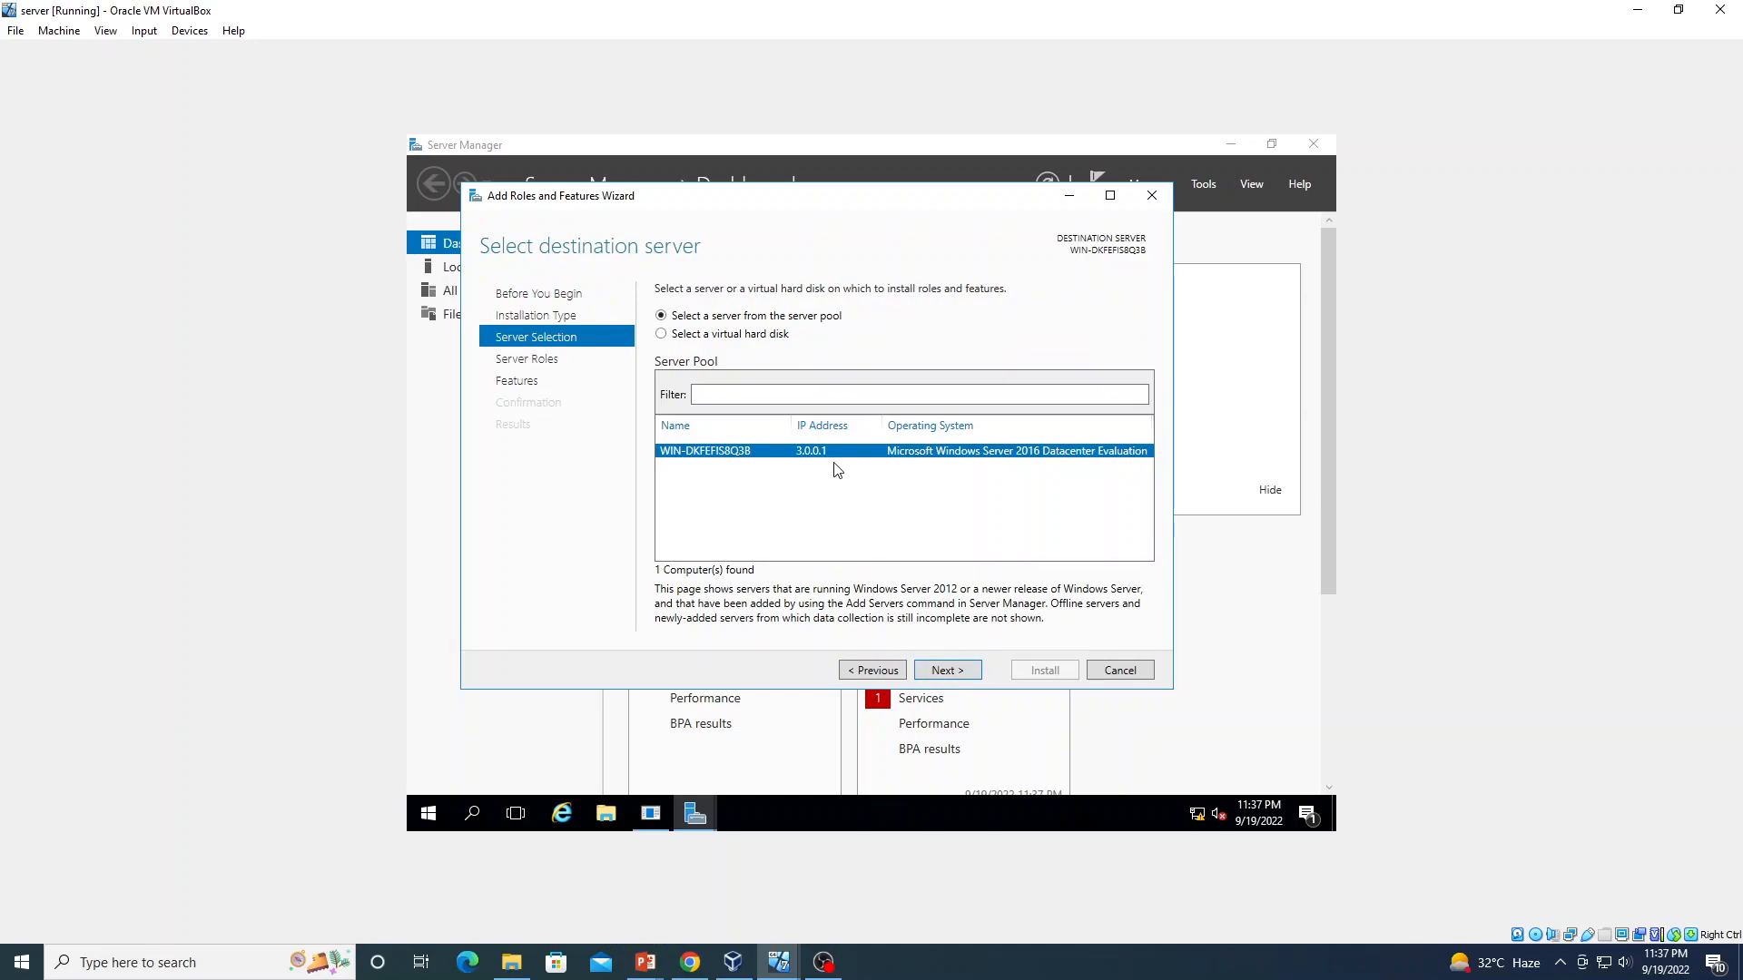
left_click(967, 672)
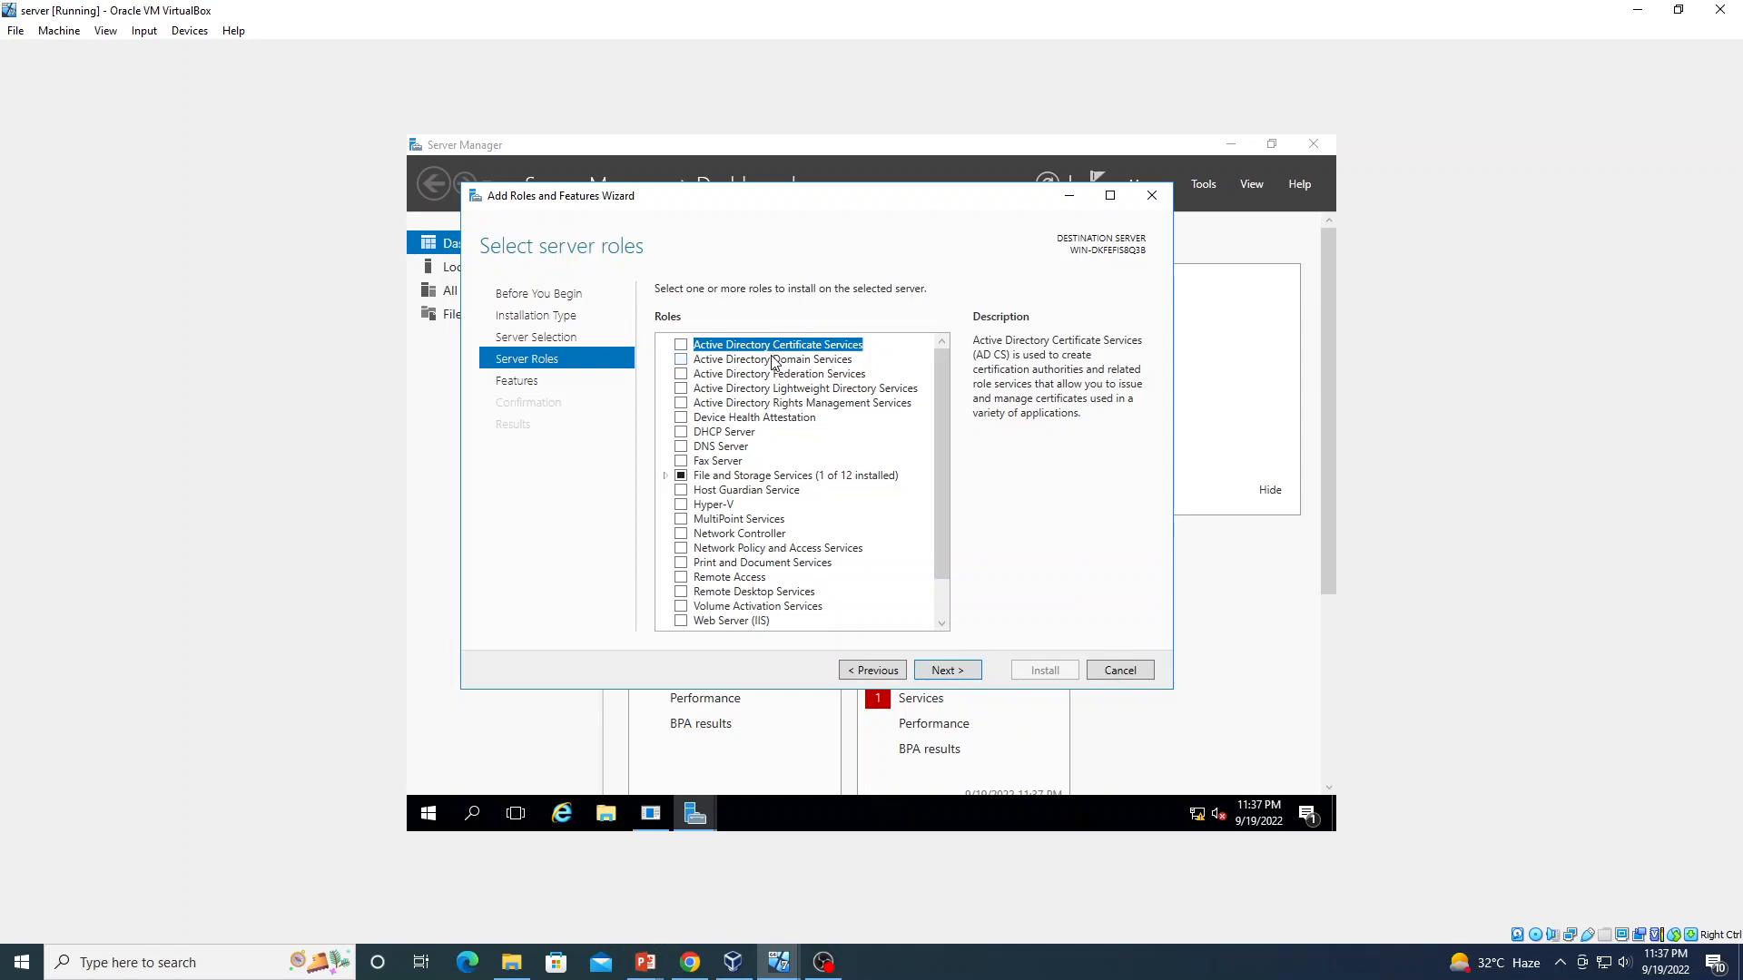
Select Active Directory Domain Services with its required management features and advance to confirmation
left_click(682, 361)
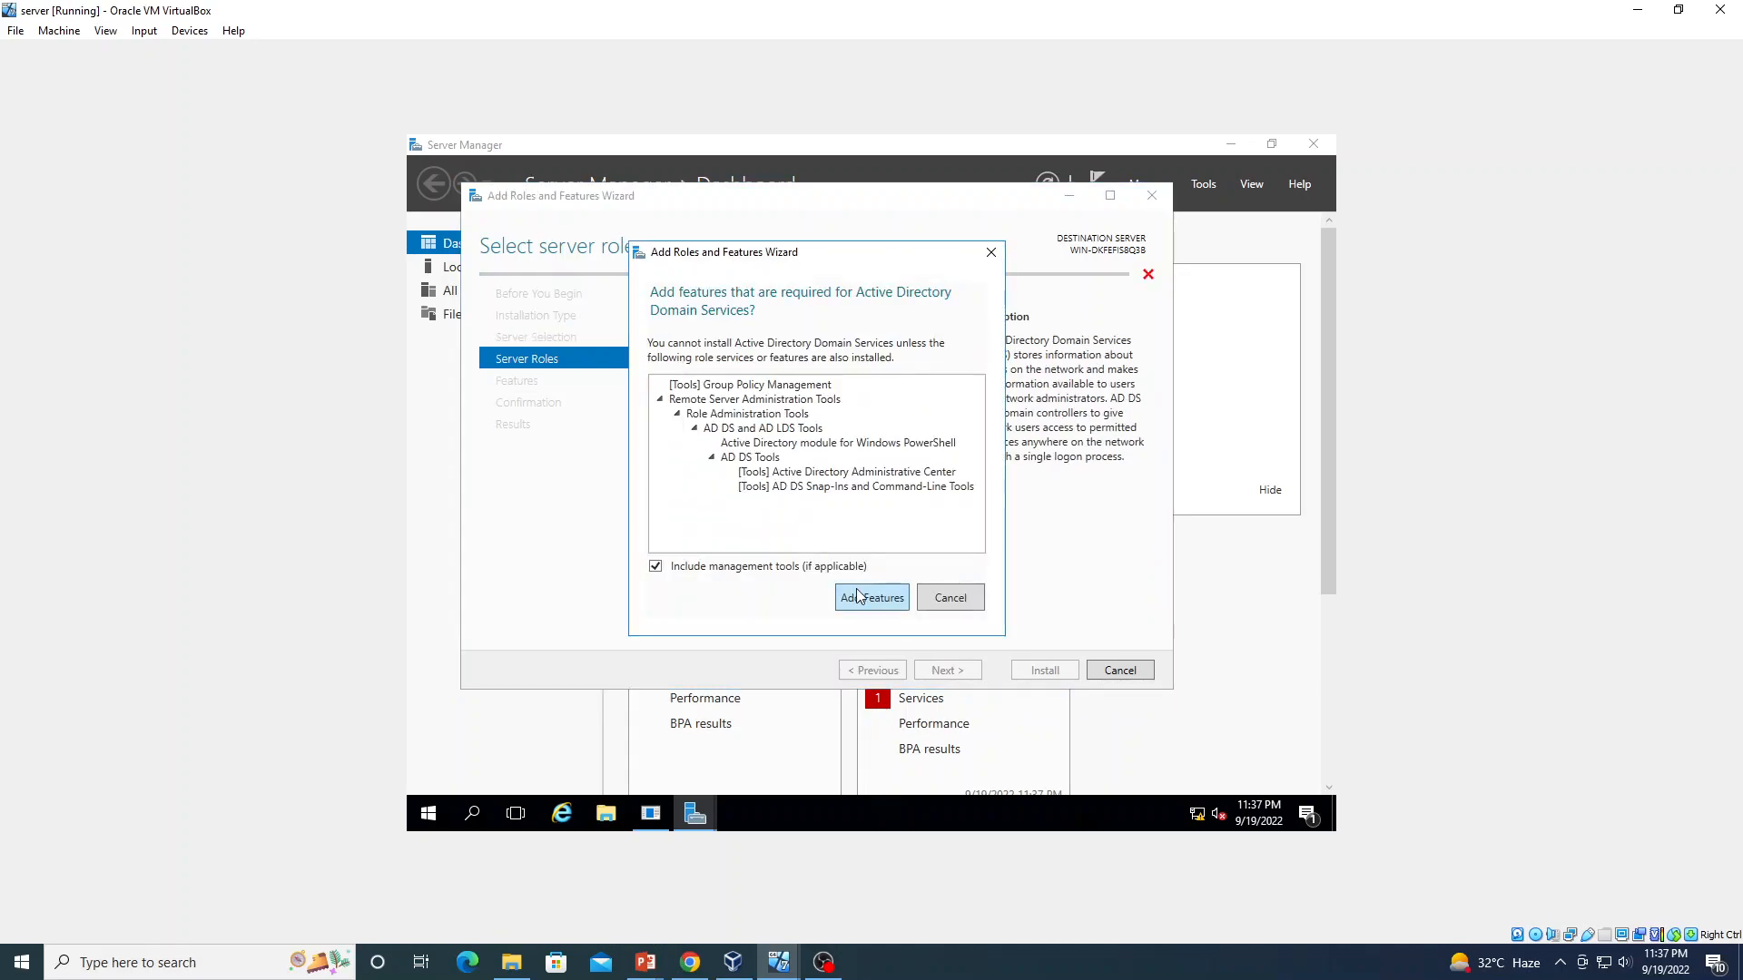
left_click(861, 597)
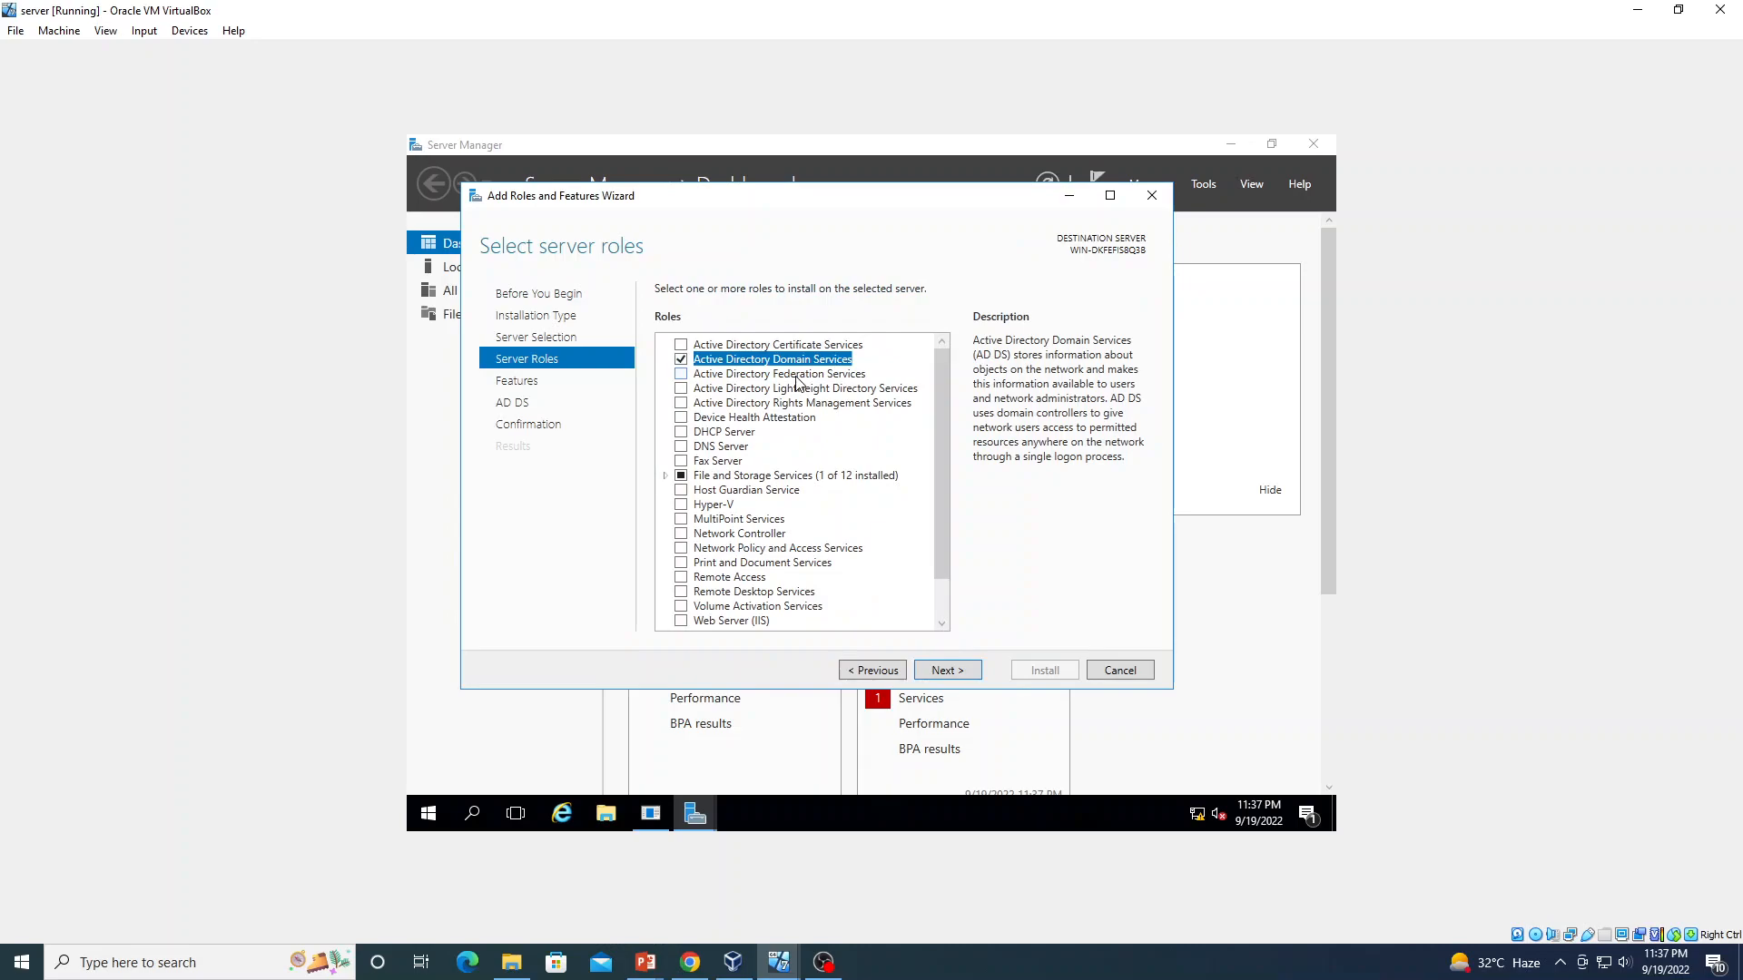
left_click(944, 671)
left_click(944, 671)
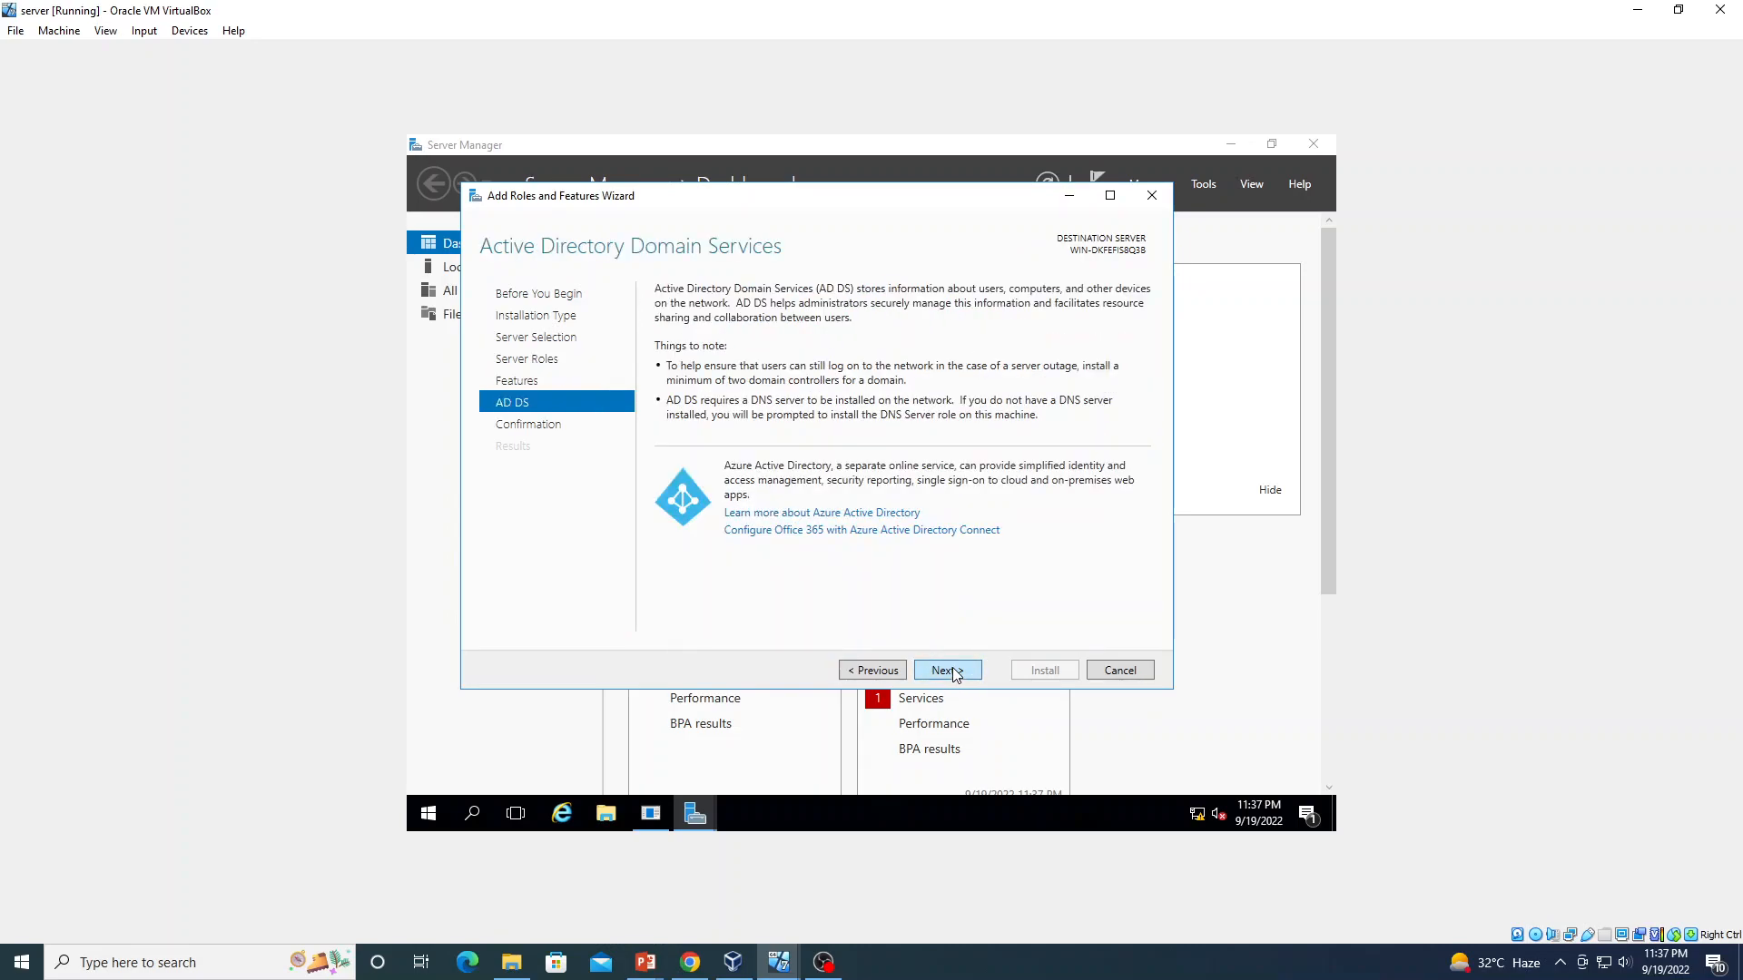
left_click(946, 671)
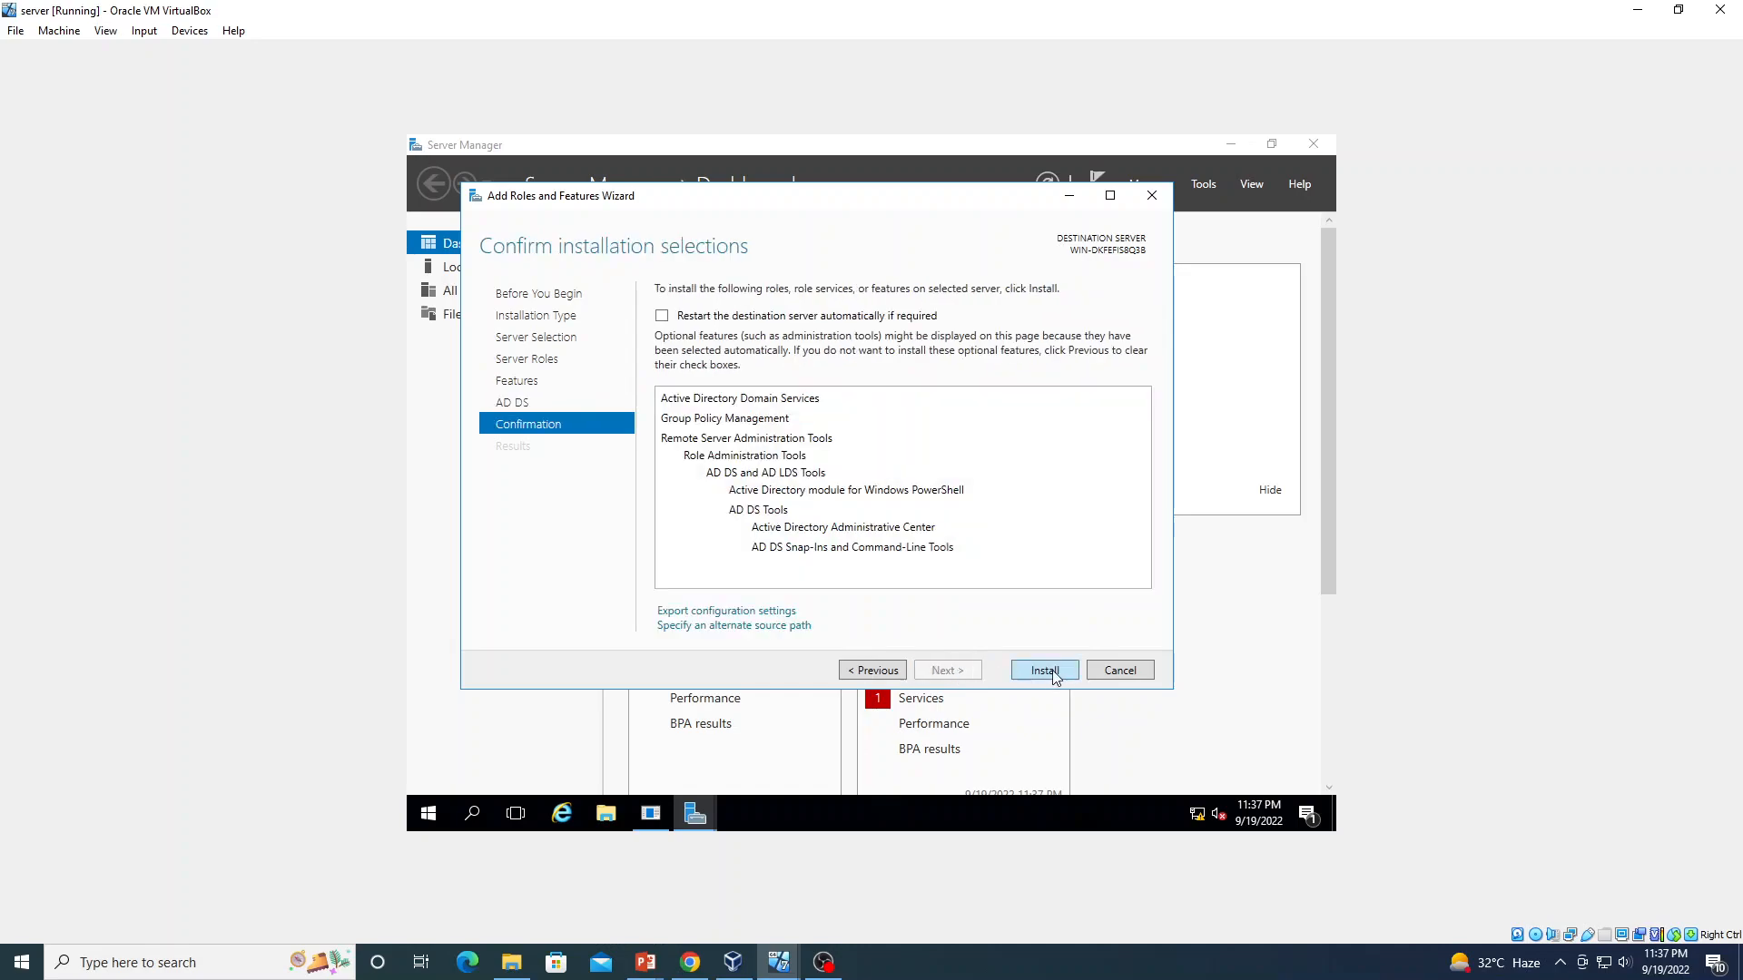
Install the AD DS role and tools, repositioning the progress window while it runs
left_click(1045, 671)
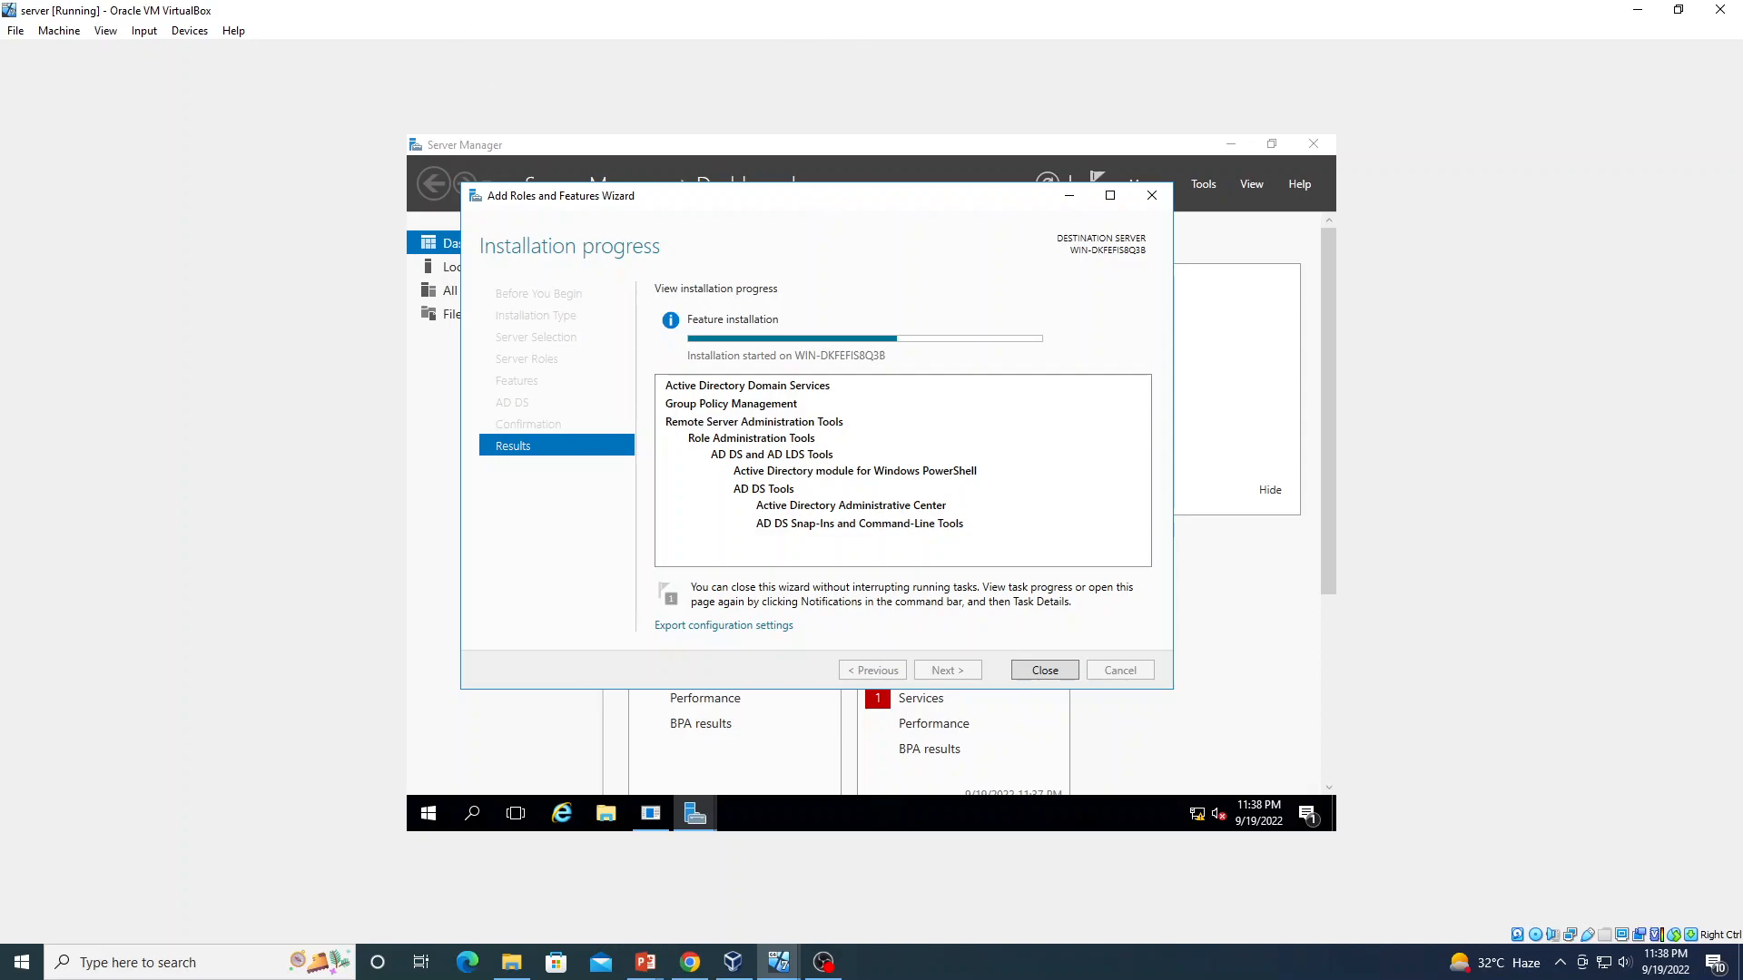
left_click_drag(819, 201, 837, 268)
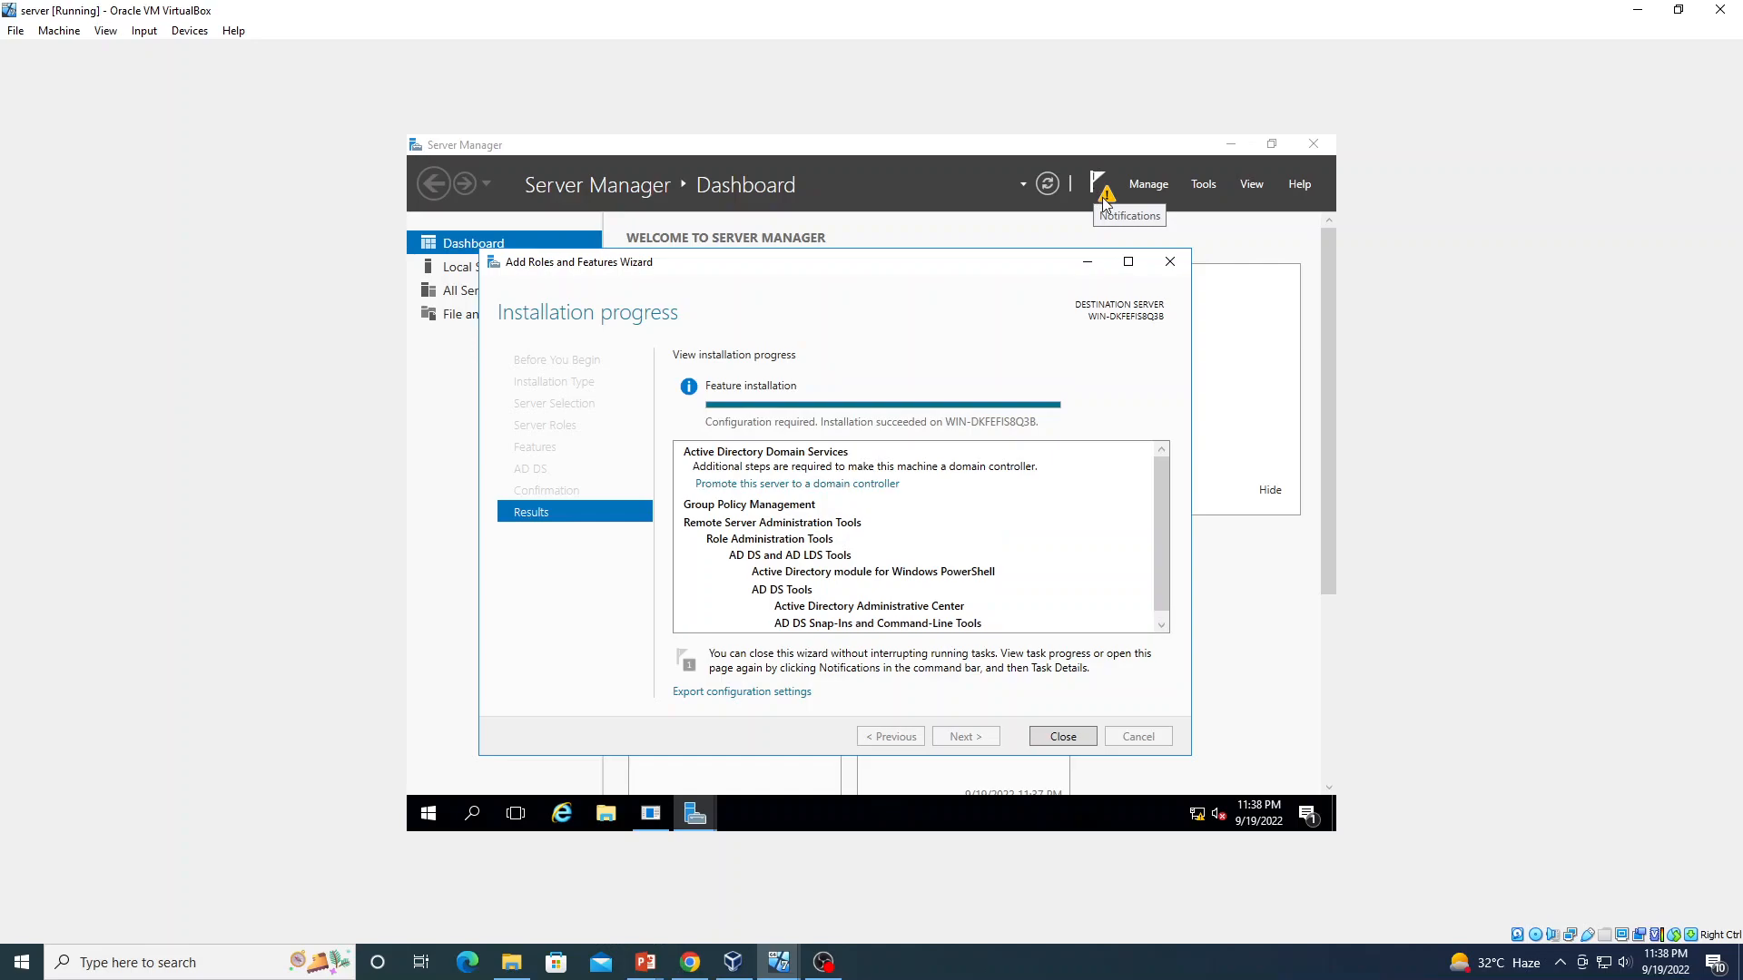
Close the finished install wizard and submit the Shutdown Event Tracker with comment 'd'
left_click(1055, 737)
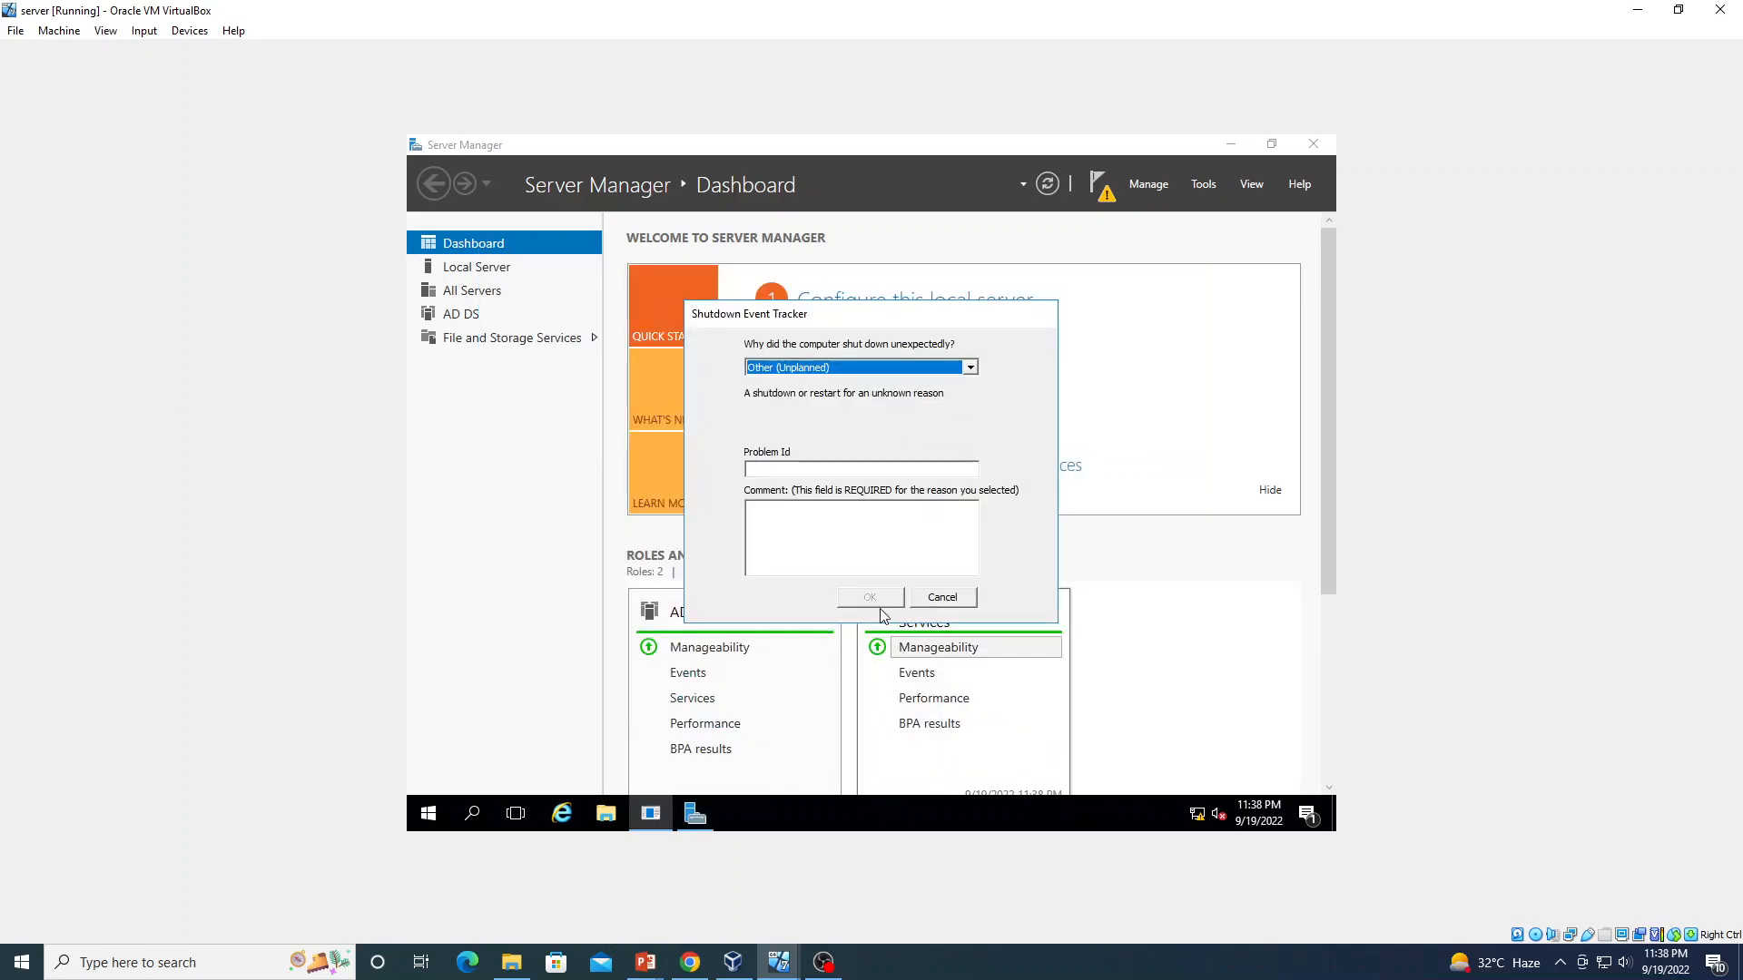
left_click(865, 548)
type("d")
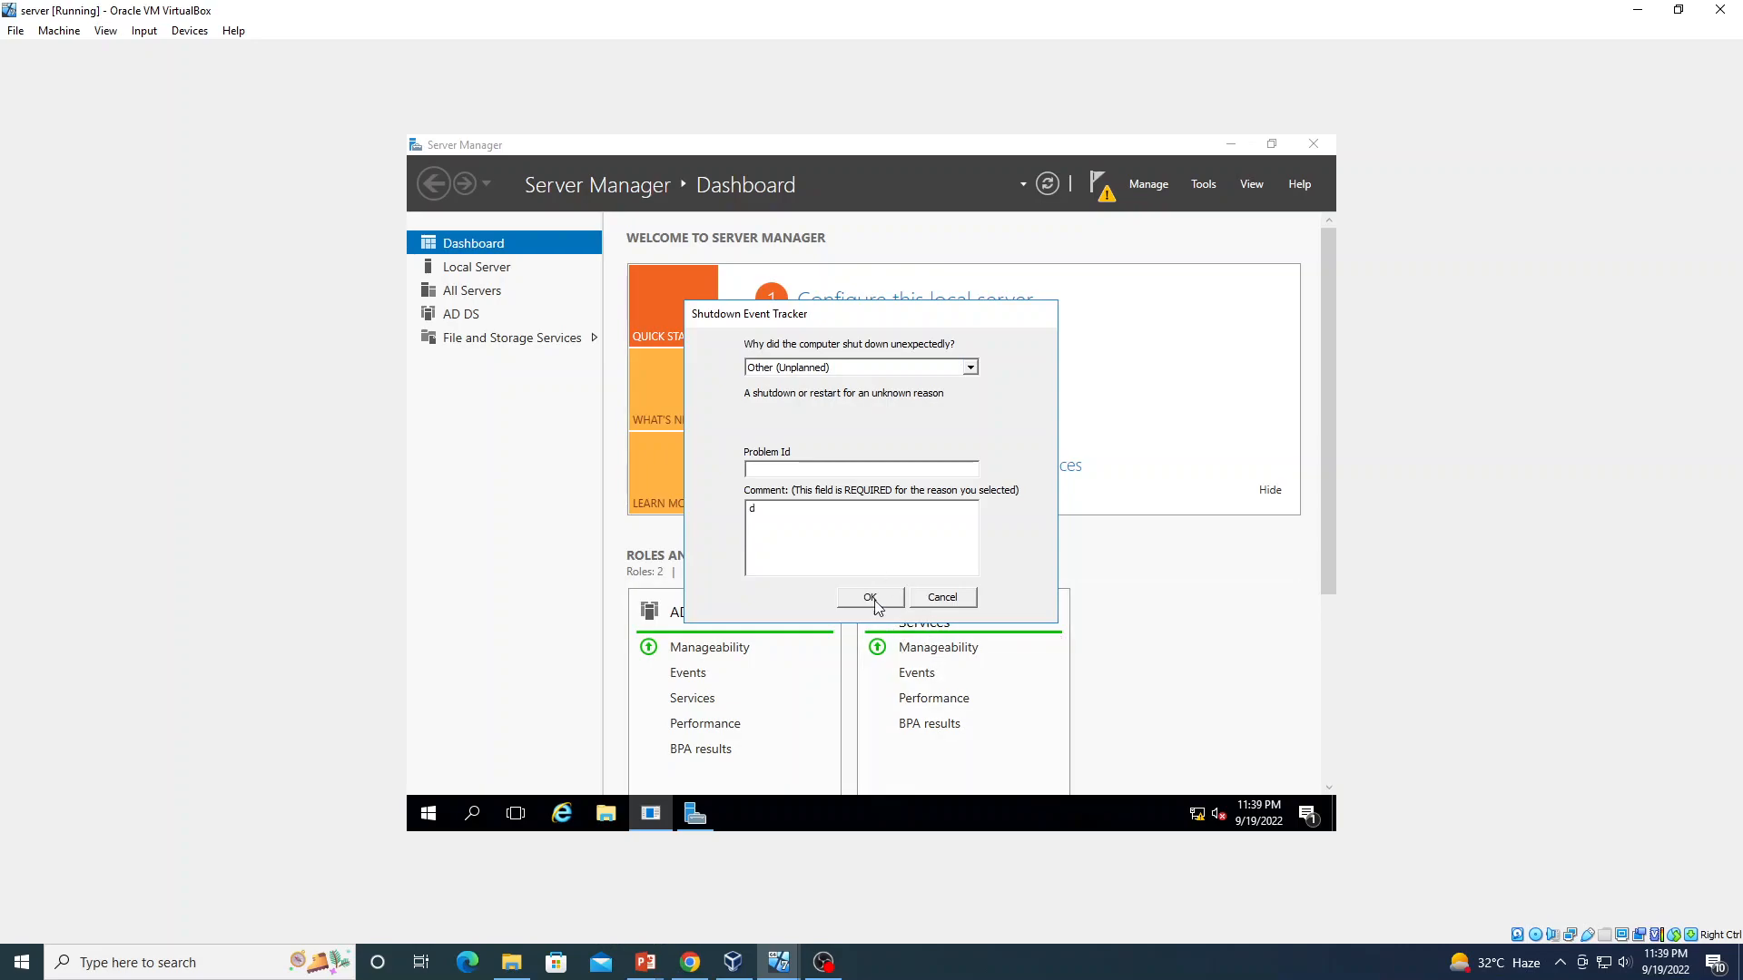
left_click(874, 602)
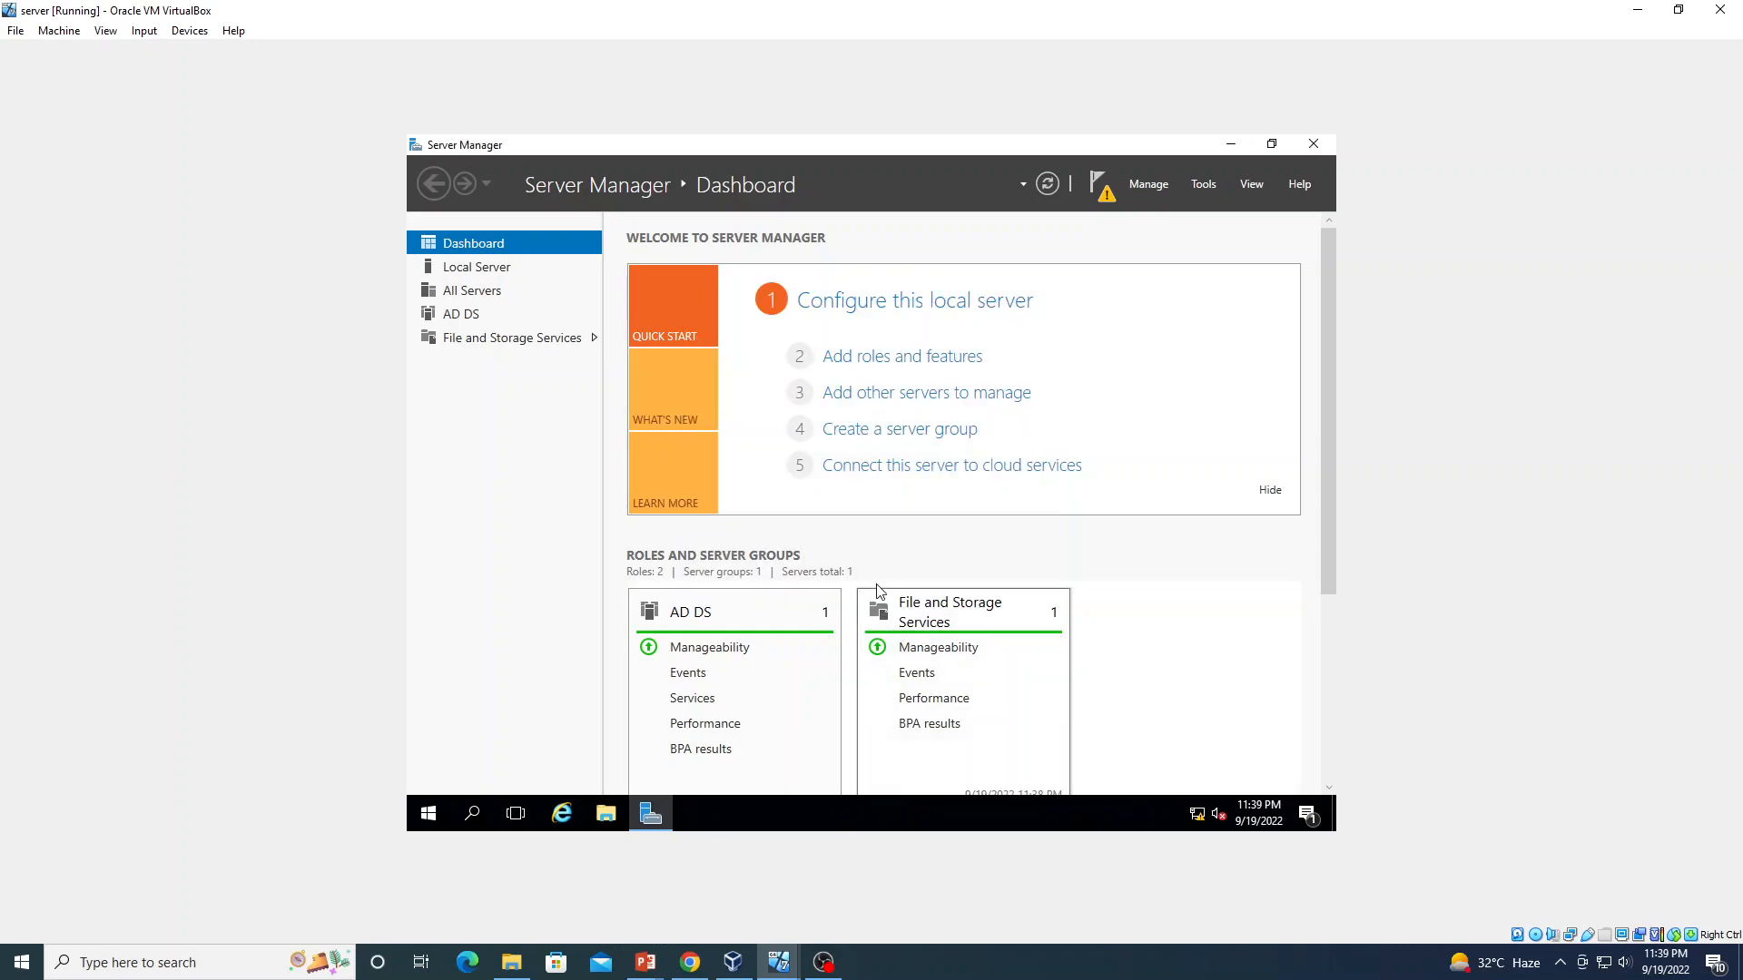
From the Notifications flag, choose to promote this server to a domain controller
left_click(1108, 196)
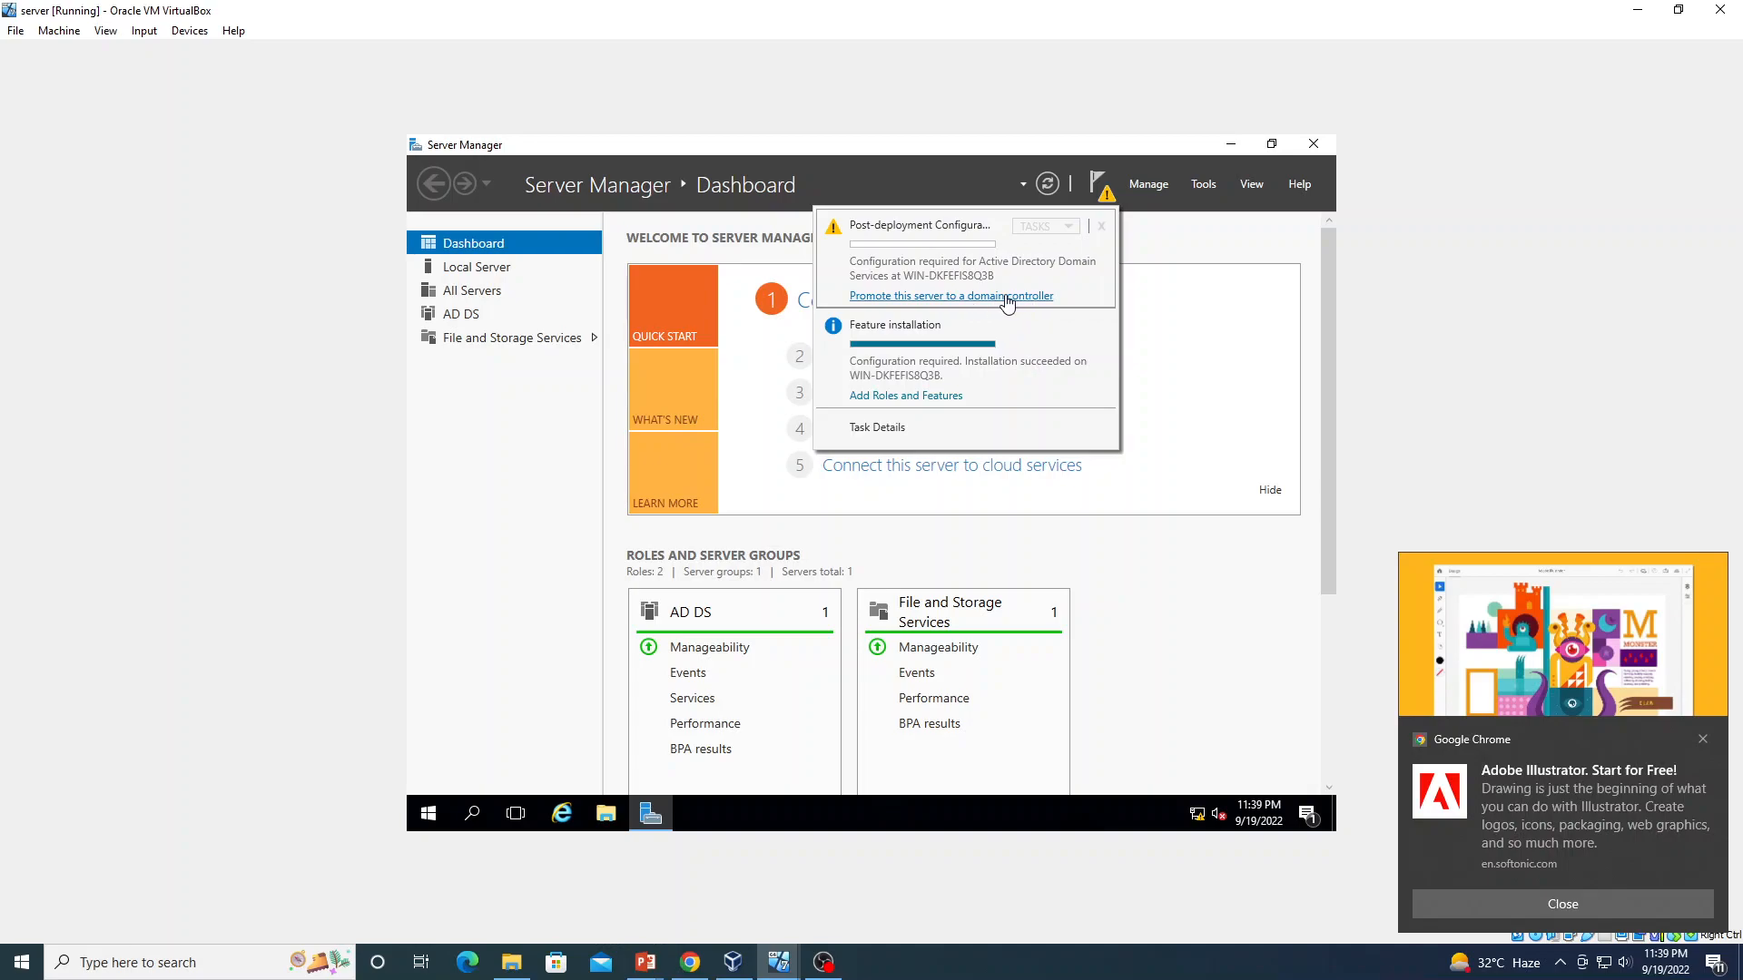
left_click(1006, 297)
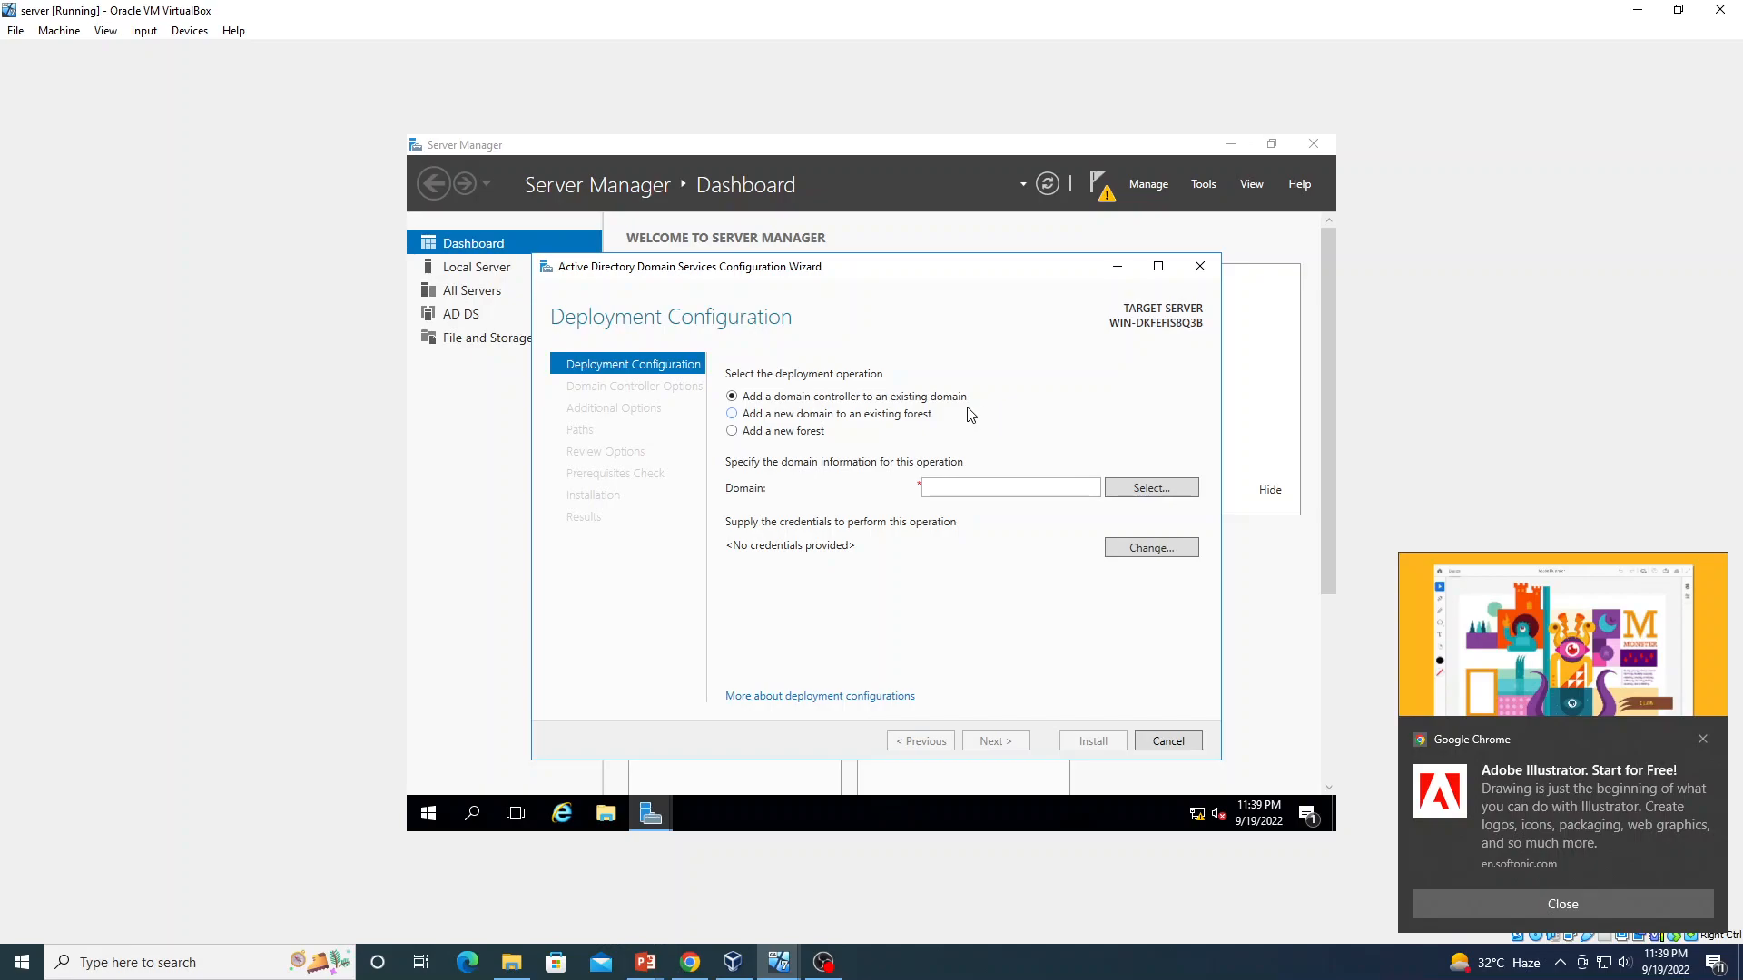
Choose Add a new forest and enter m.com as the root domain name
left_click(733, 414)
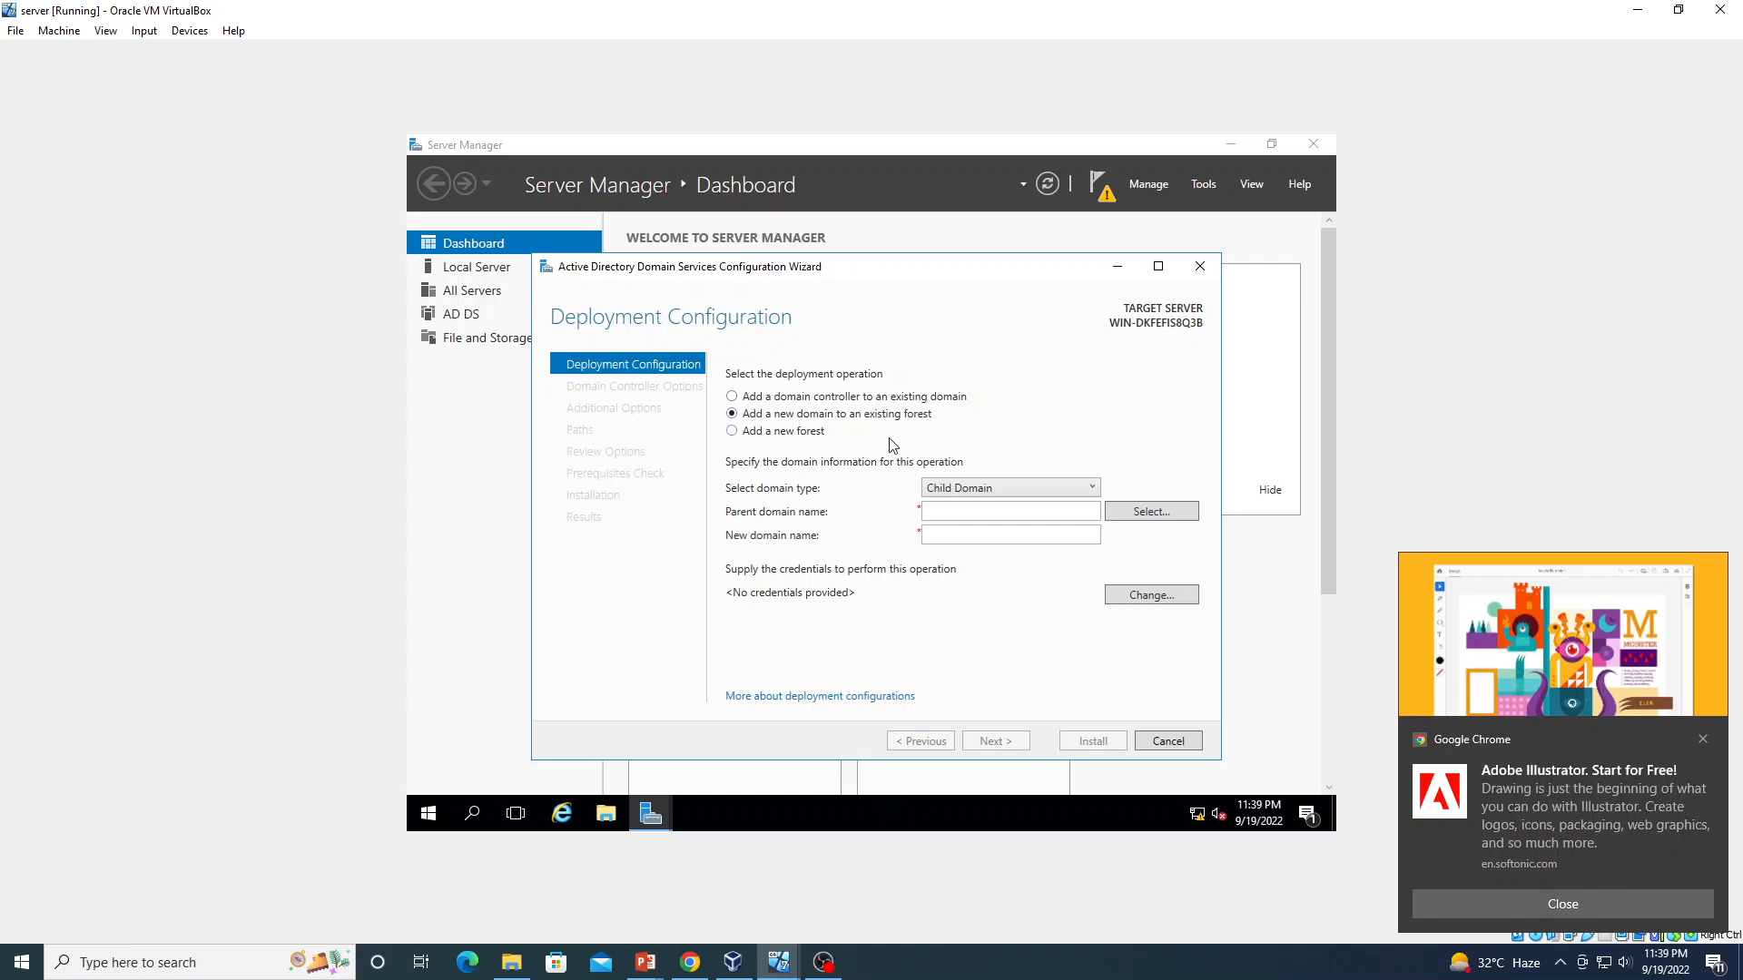
left_click(733, 432)
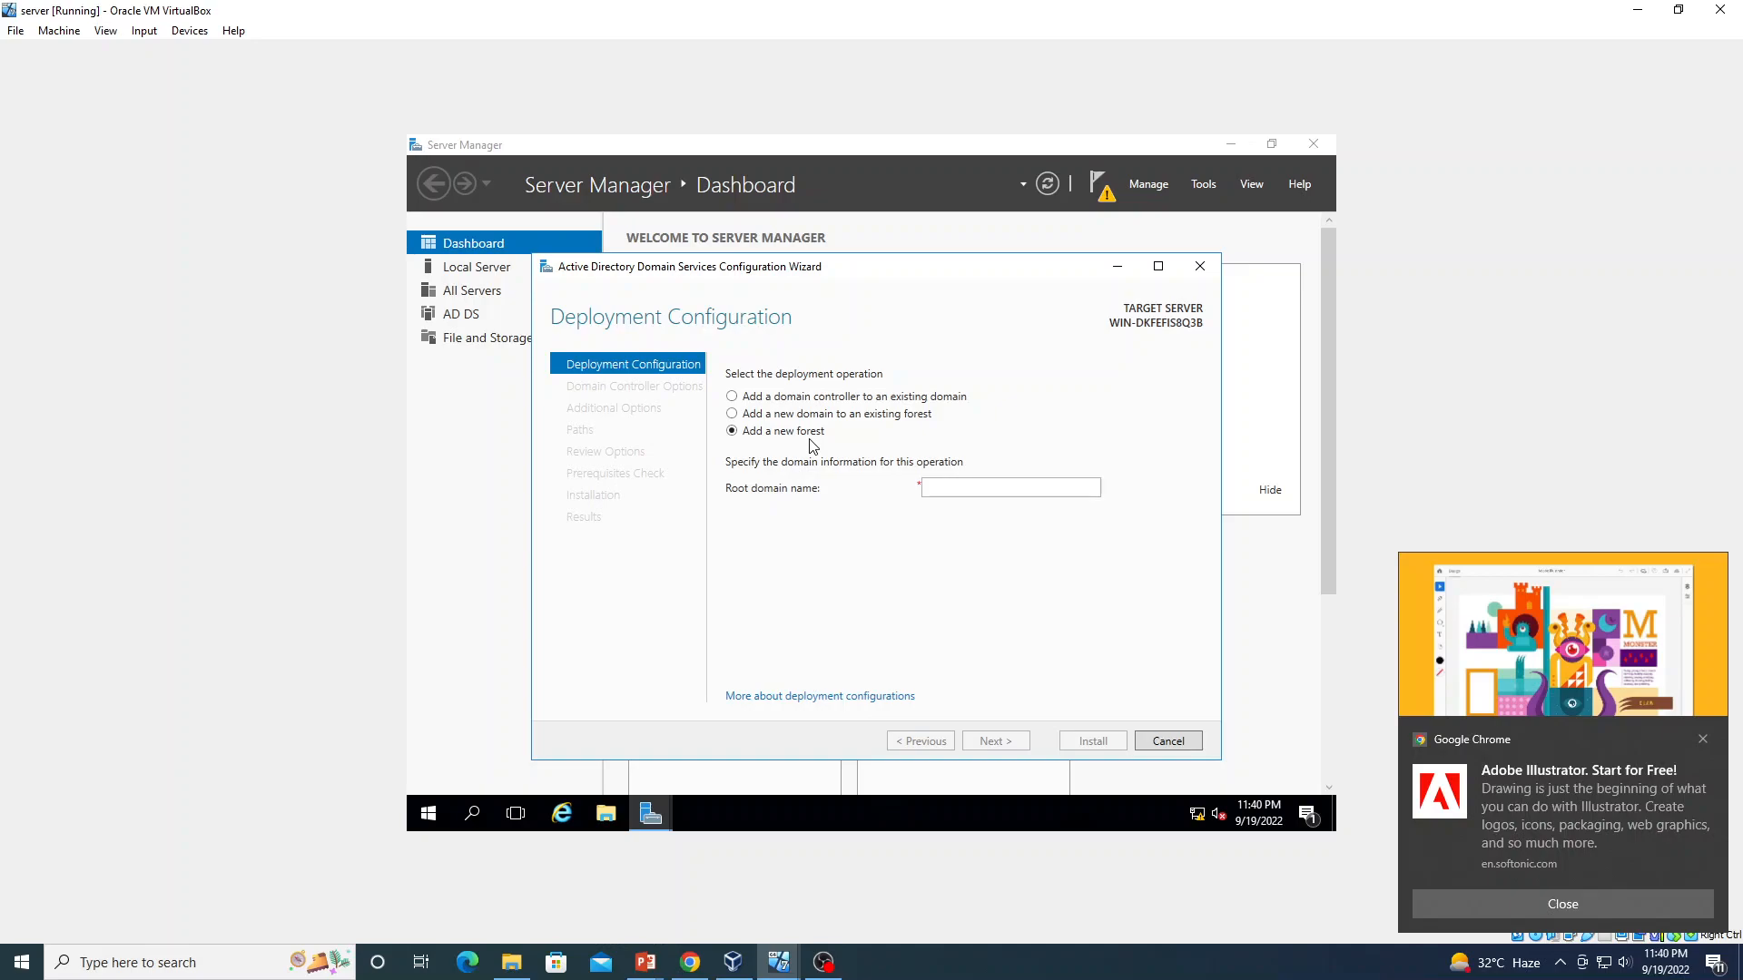
left_click(930, 488)
type("m")
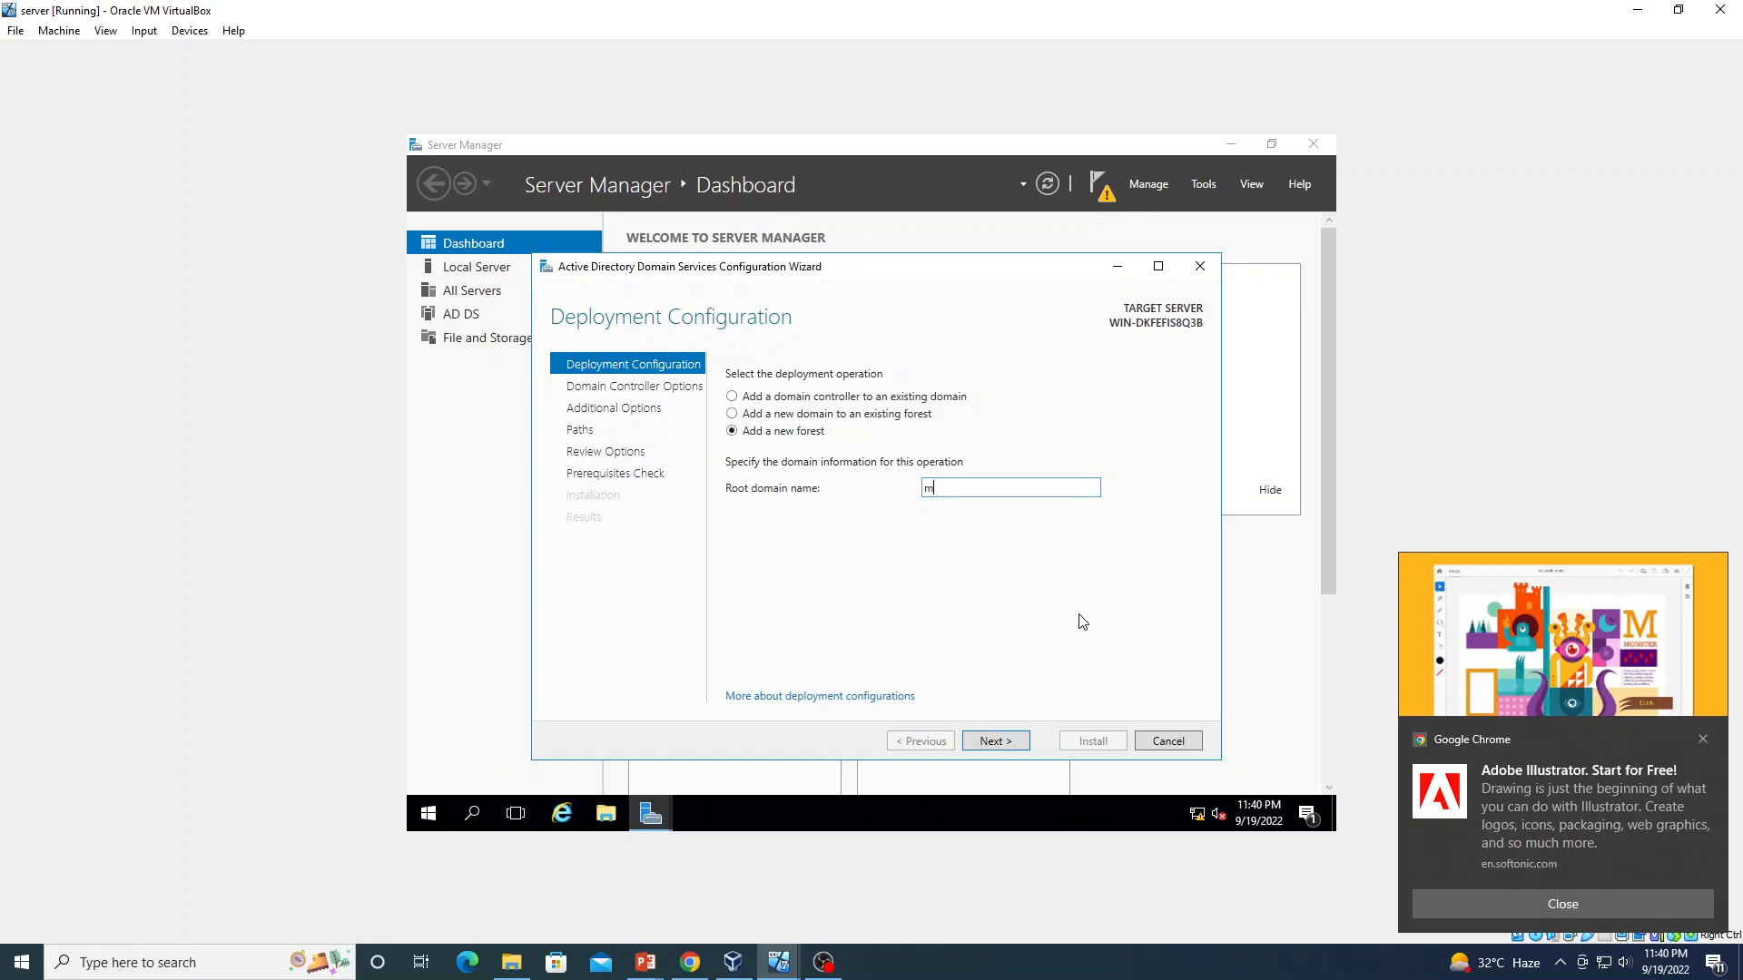
type(".com")
Continue to Domain Controller Options, leaving forest and domain functional levels at Windows Server 2016
left_click(983, 741)
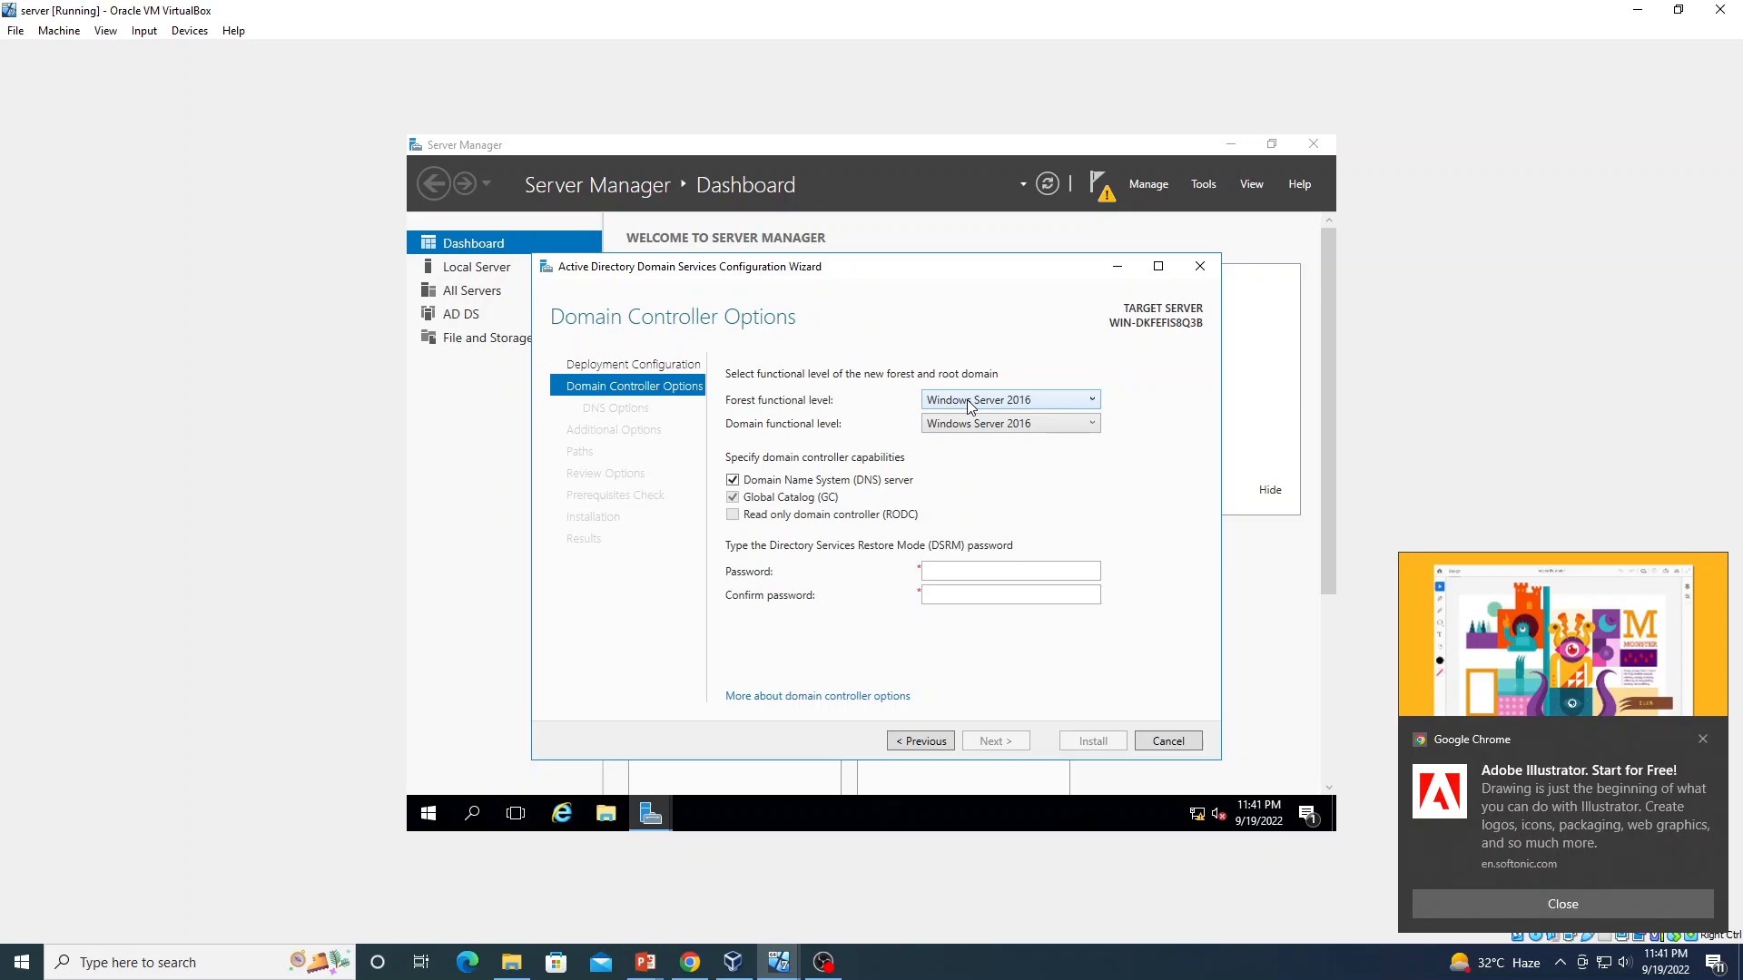
left_click(1094, 403)
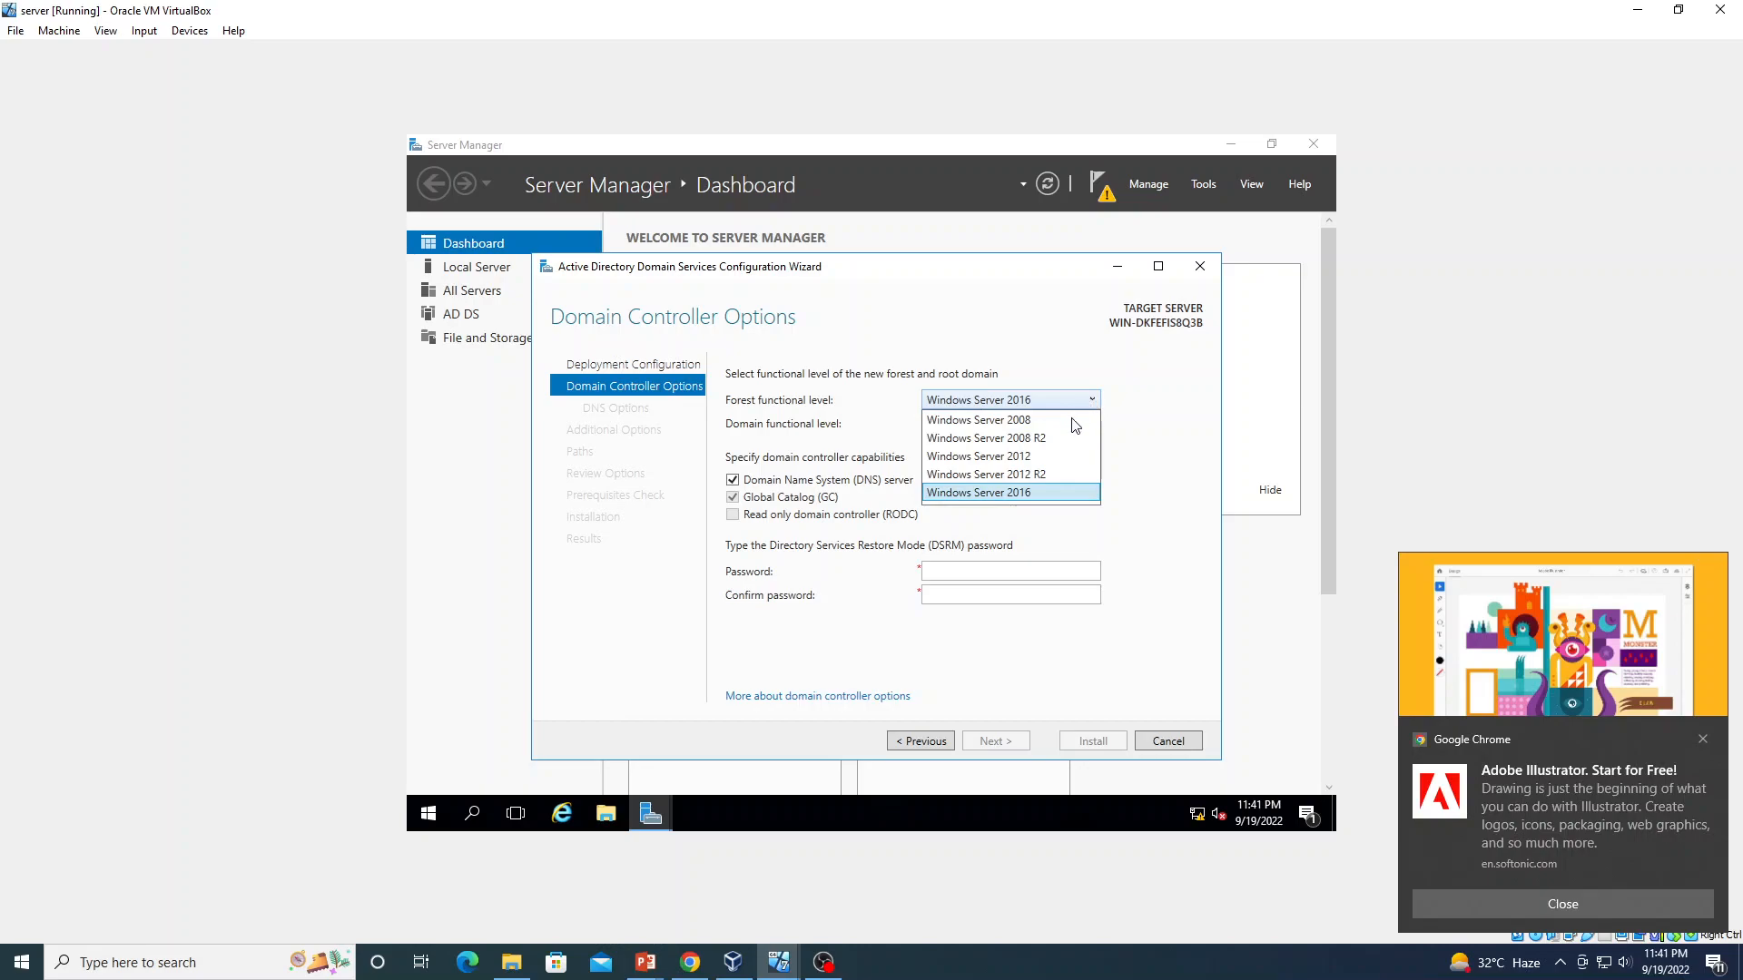
left_click(1040, 458)
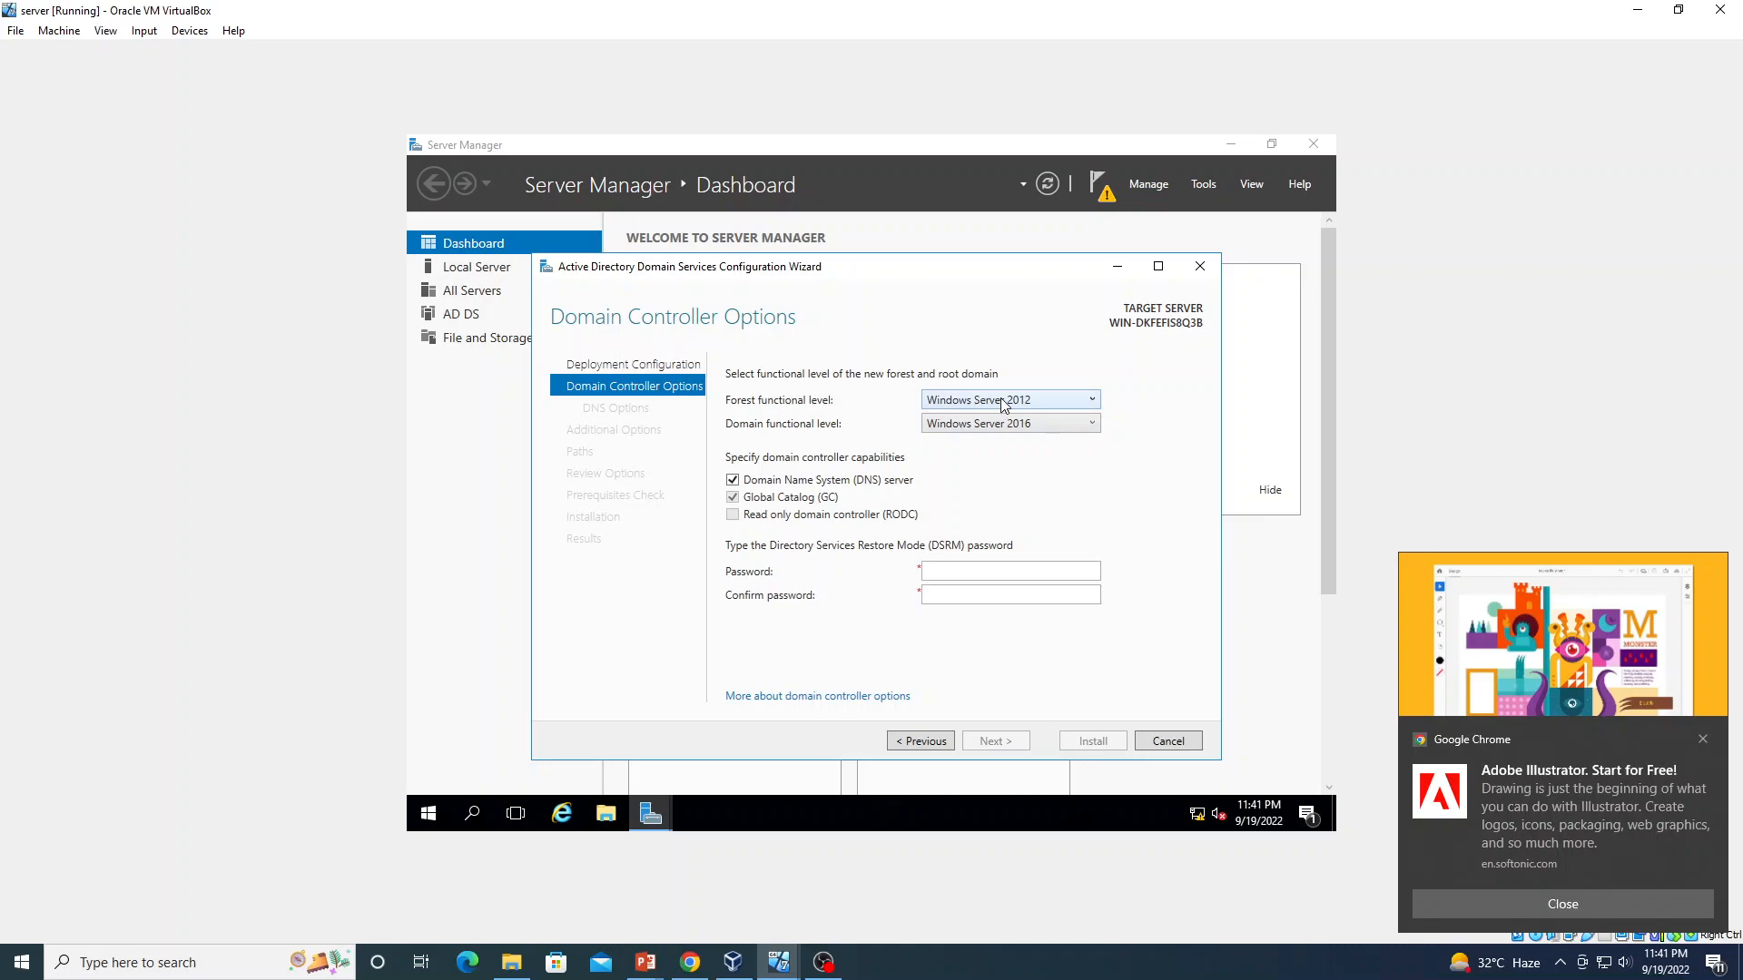
left_click(1094, 424)
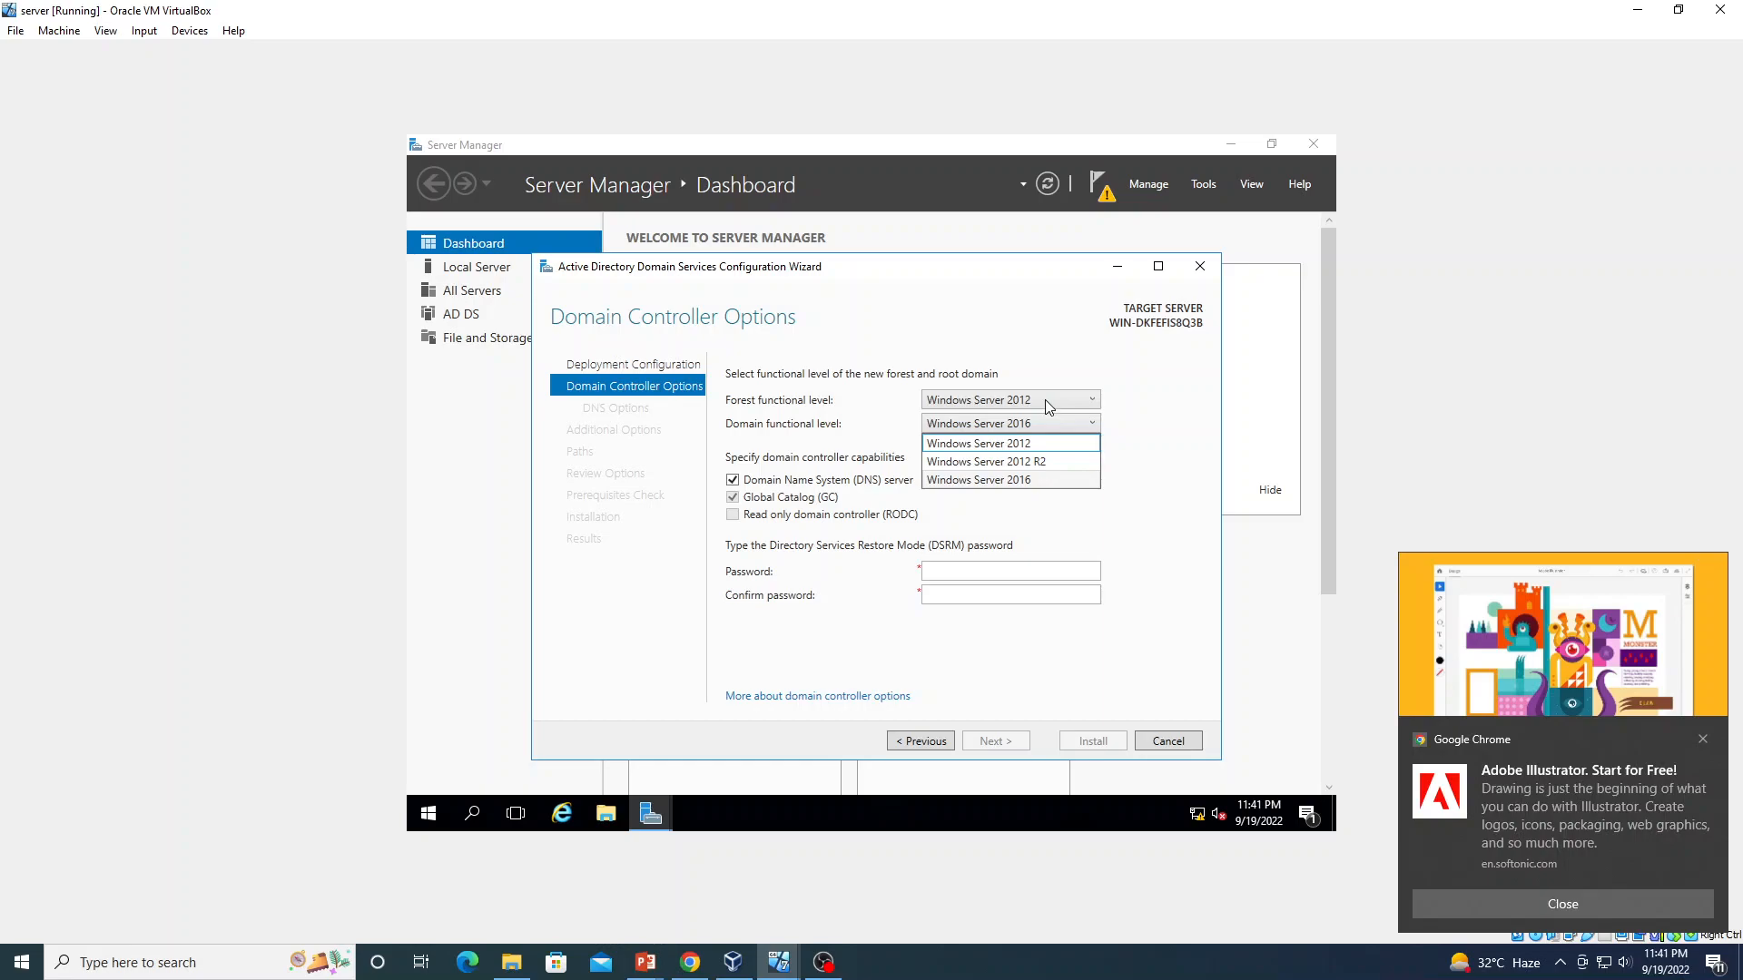
left_click(1096, 404)
left_click(1095, 402)
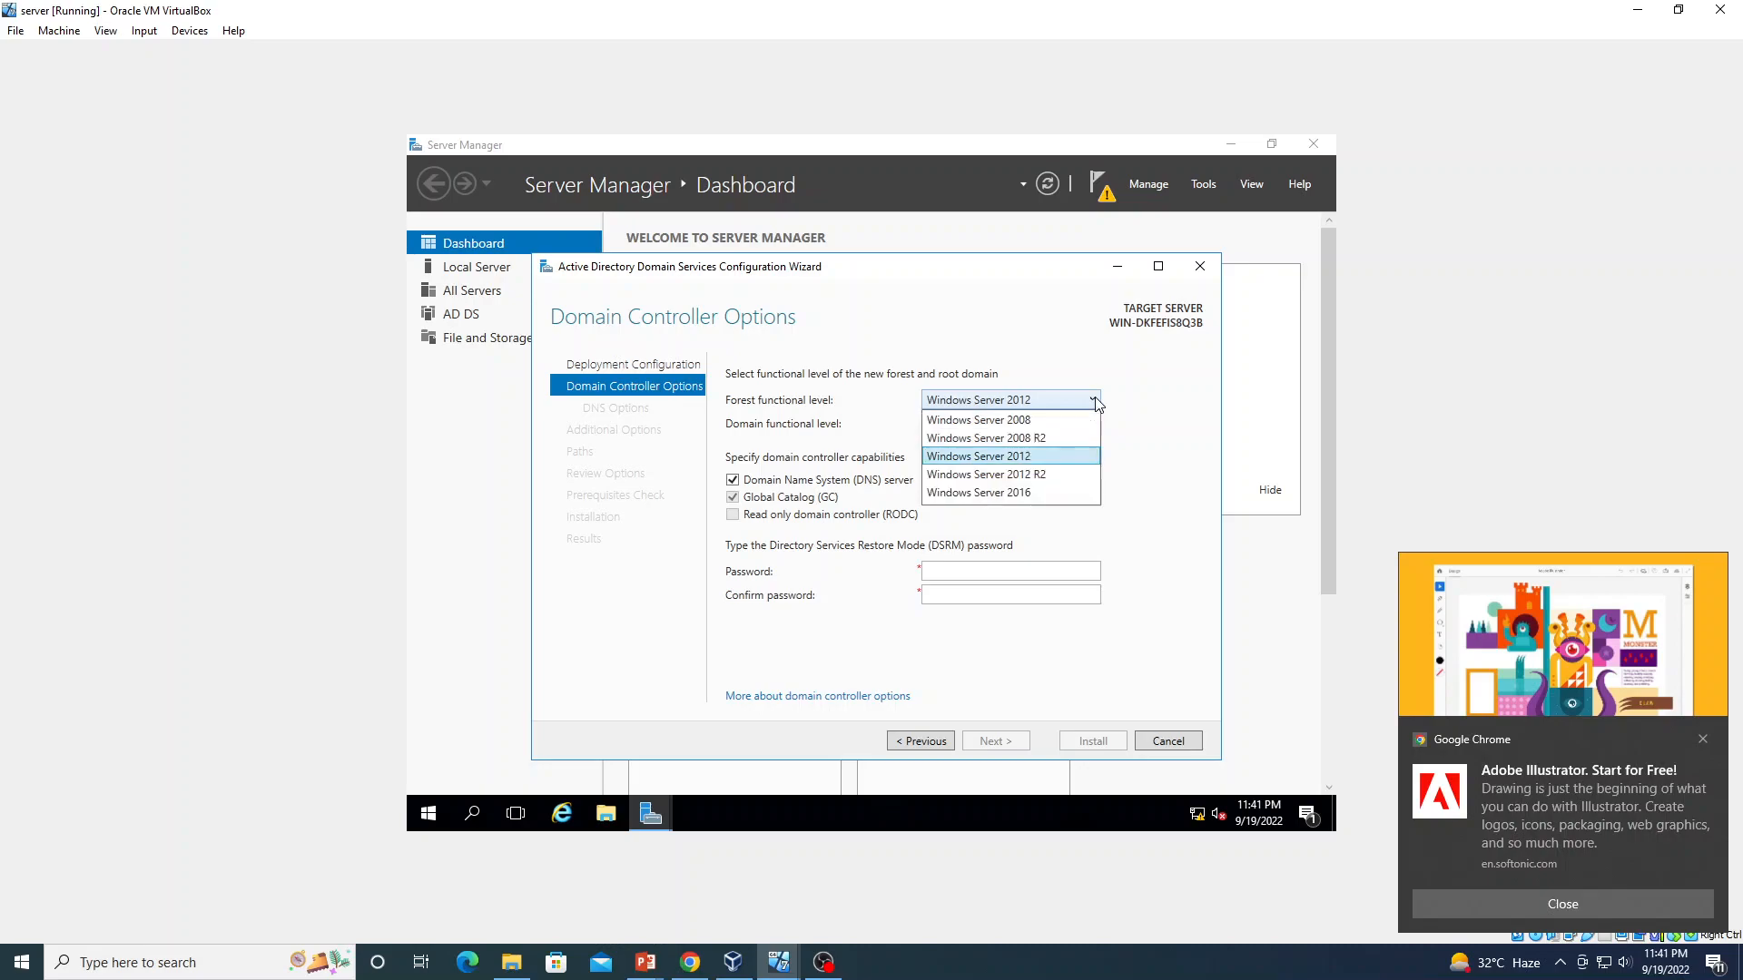
left_click(1042, 493)
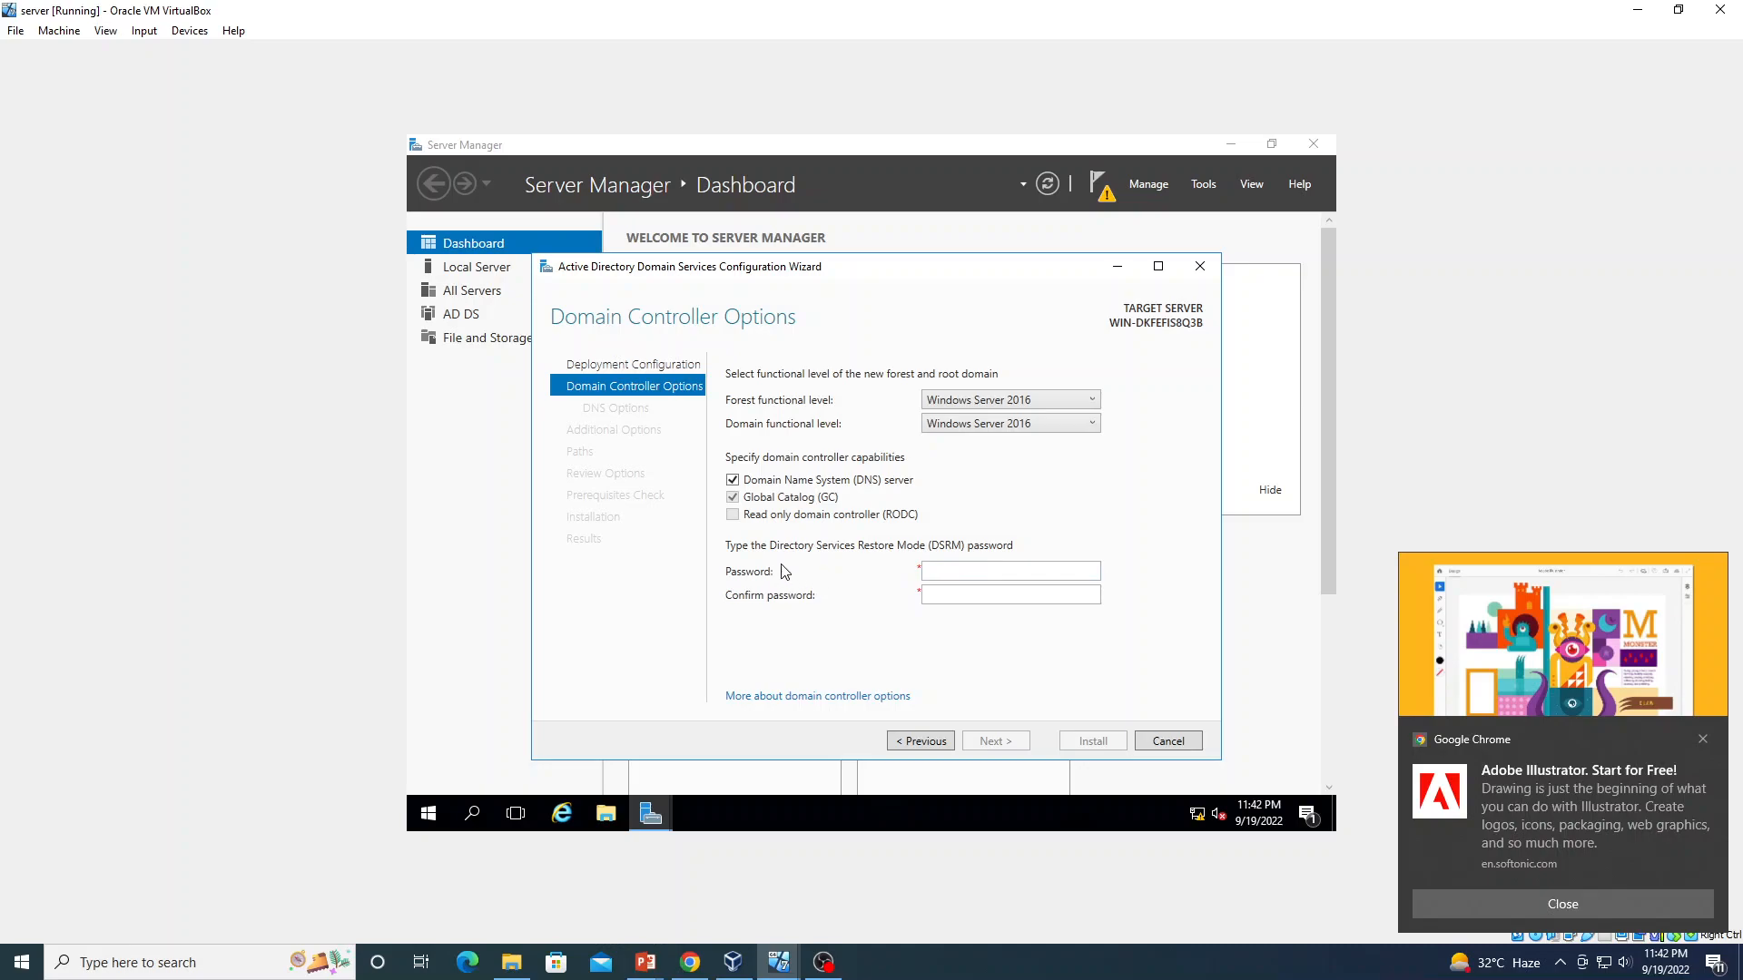
Enter and confirm the DSRM password, then continue to DNS Options
left_click(999, 568)
type("P@sswor")
key("Tab")
type("Passwod")
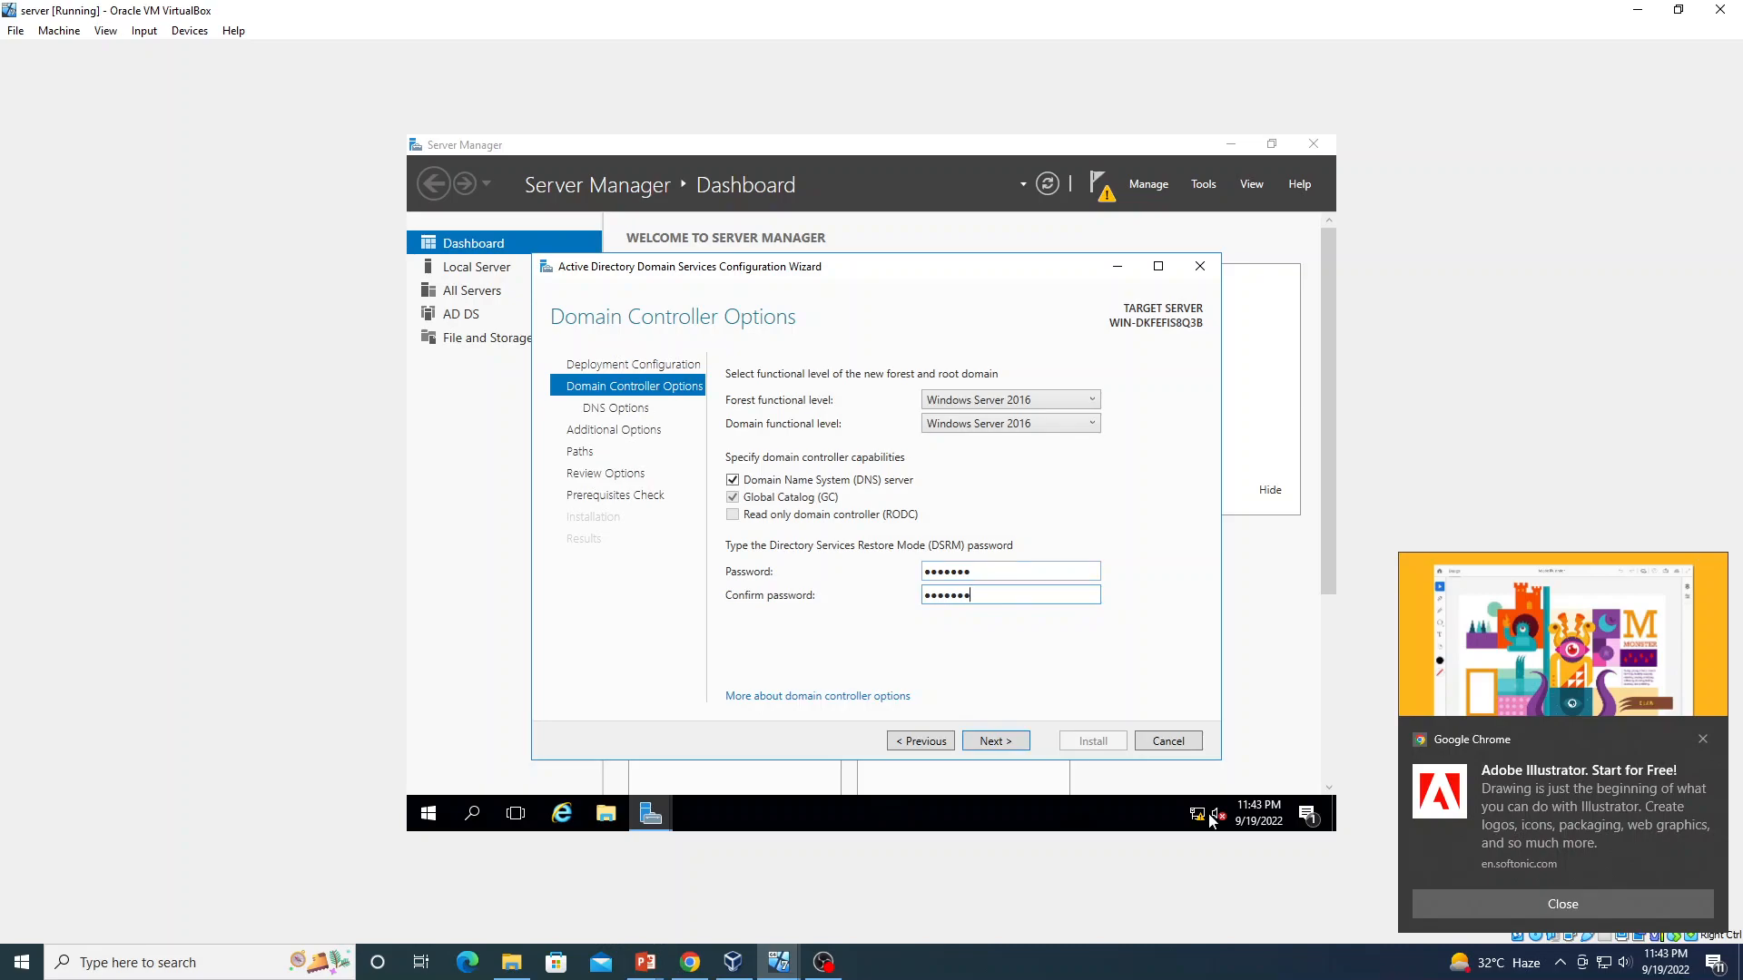
left_click(994, 740)
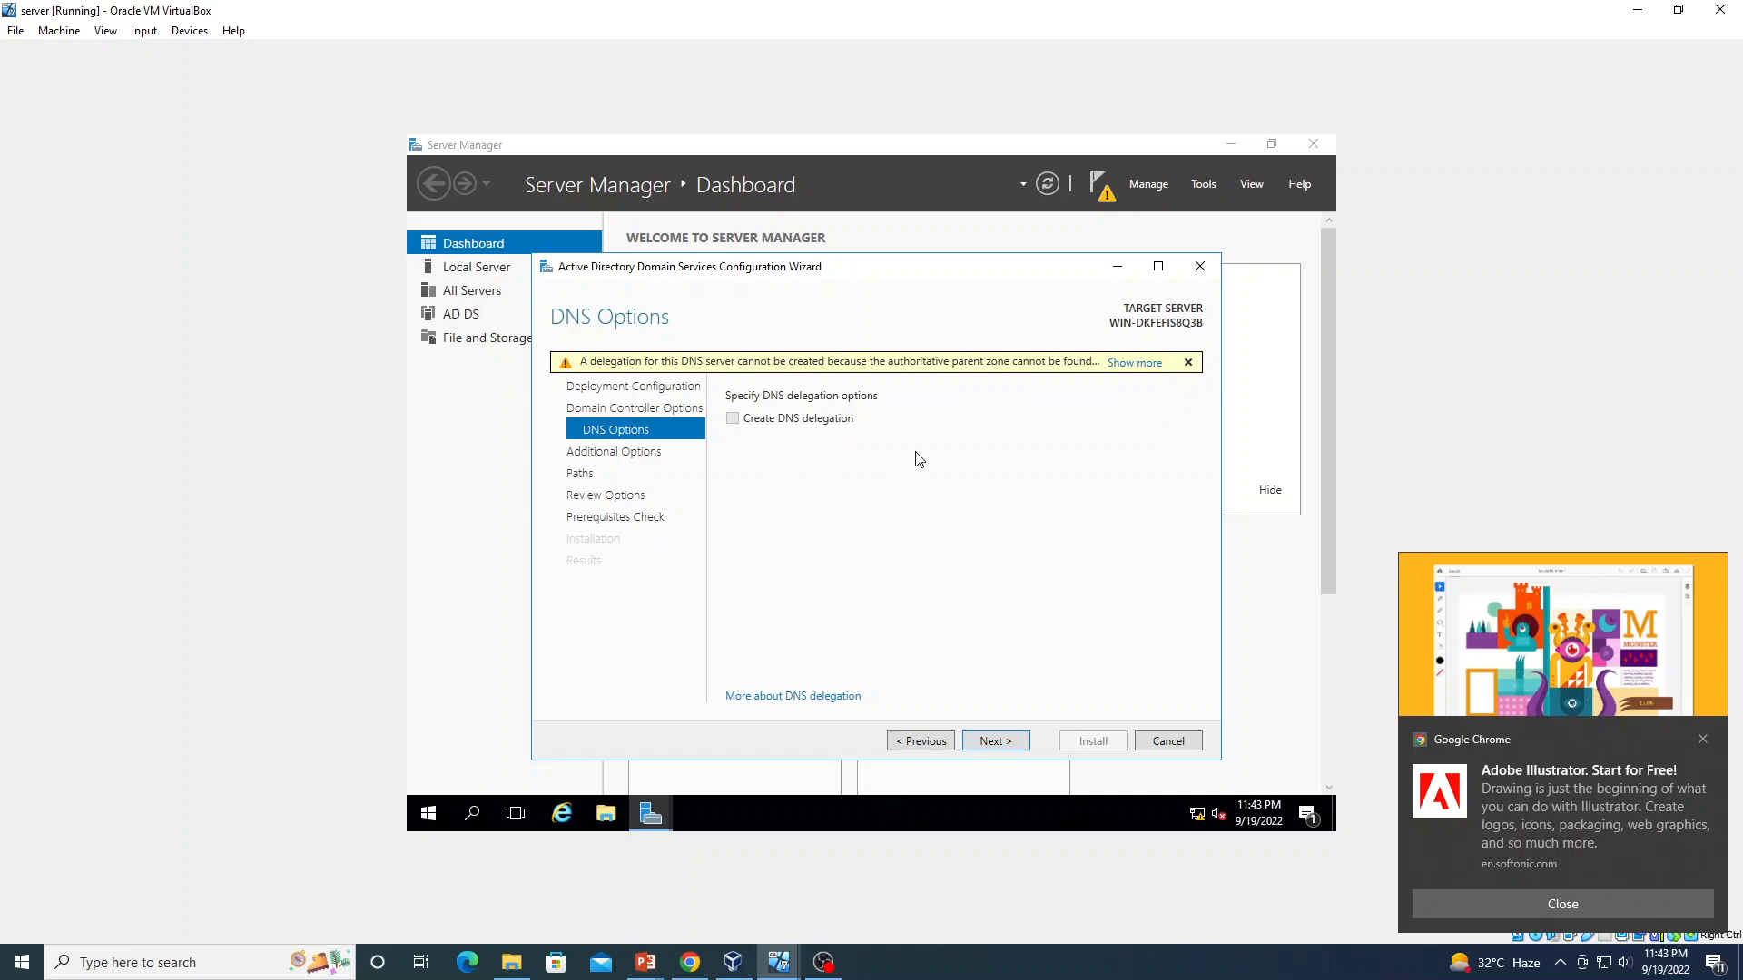
Skip DNS delegation and keep NetBIOS name M, continuing to the Paths page
left_click(995, 742)
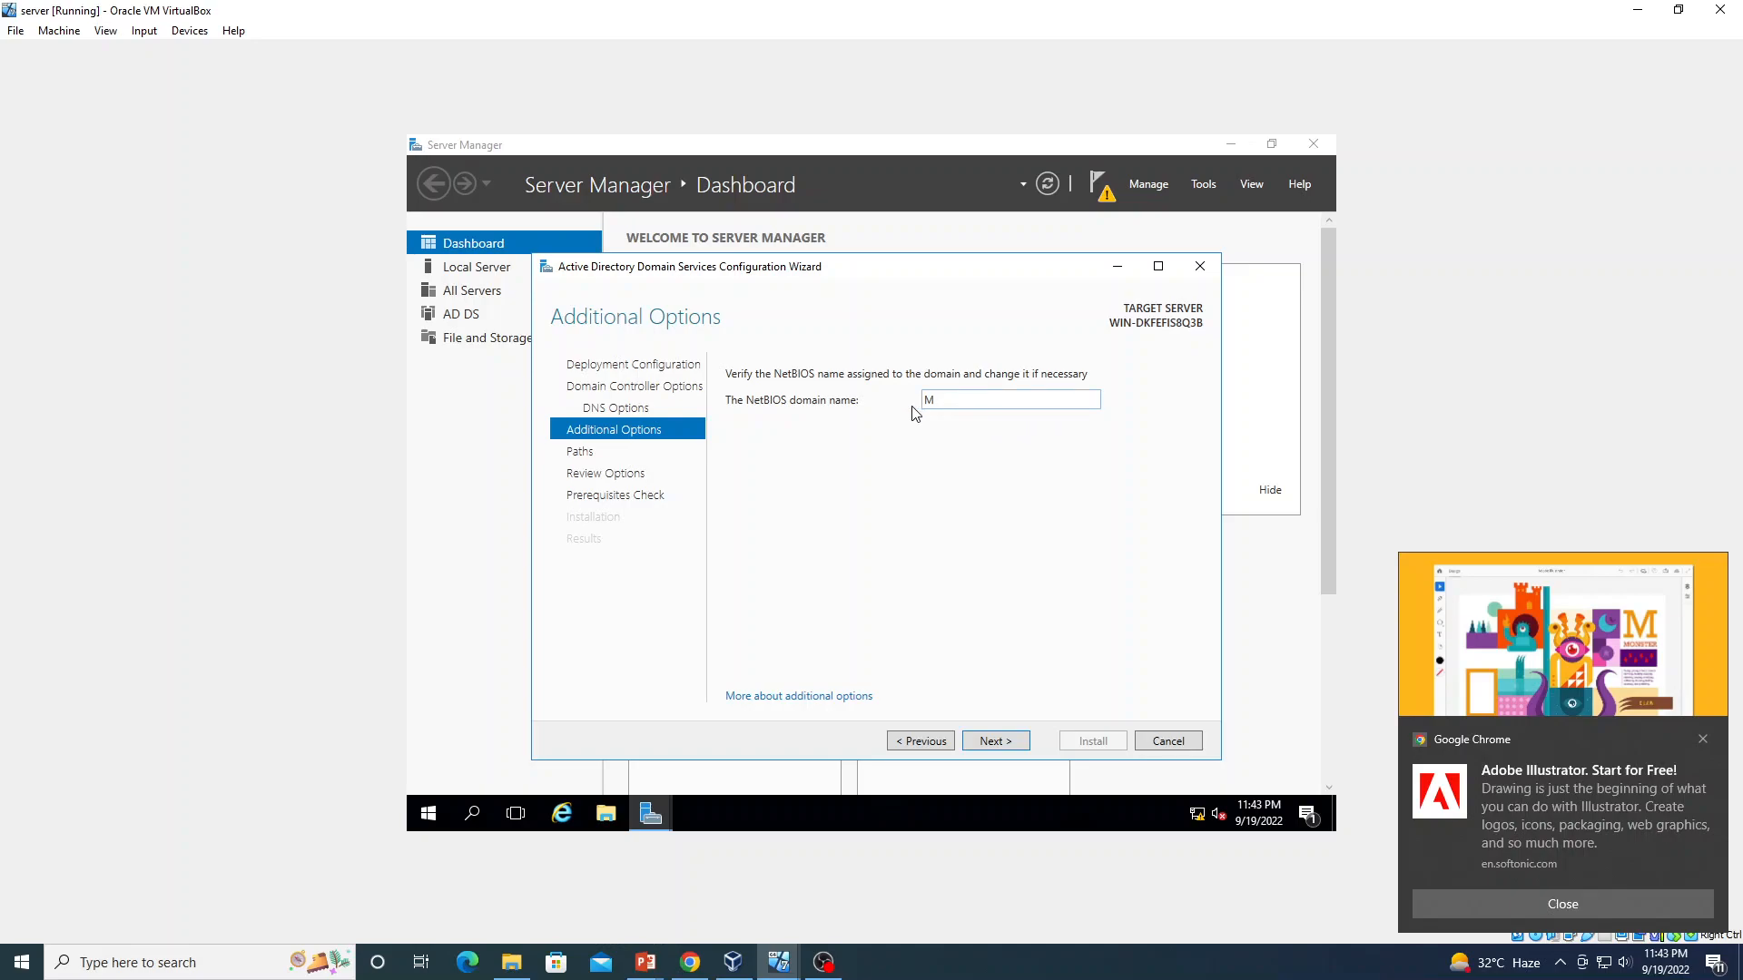
left_click(993, 740)
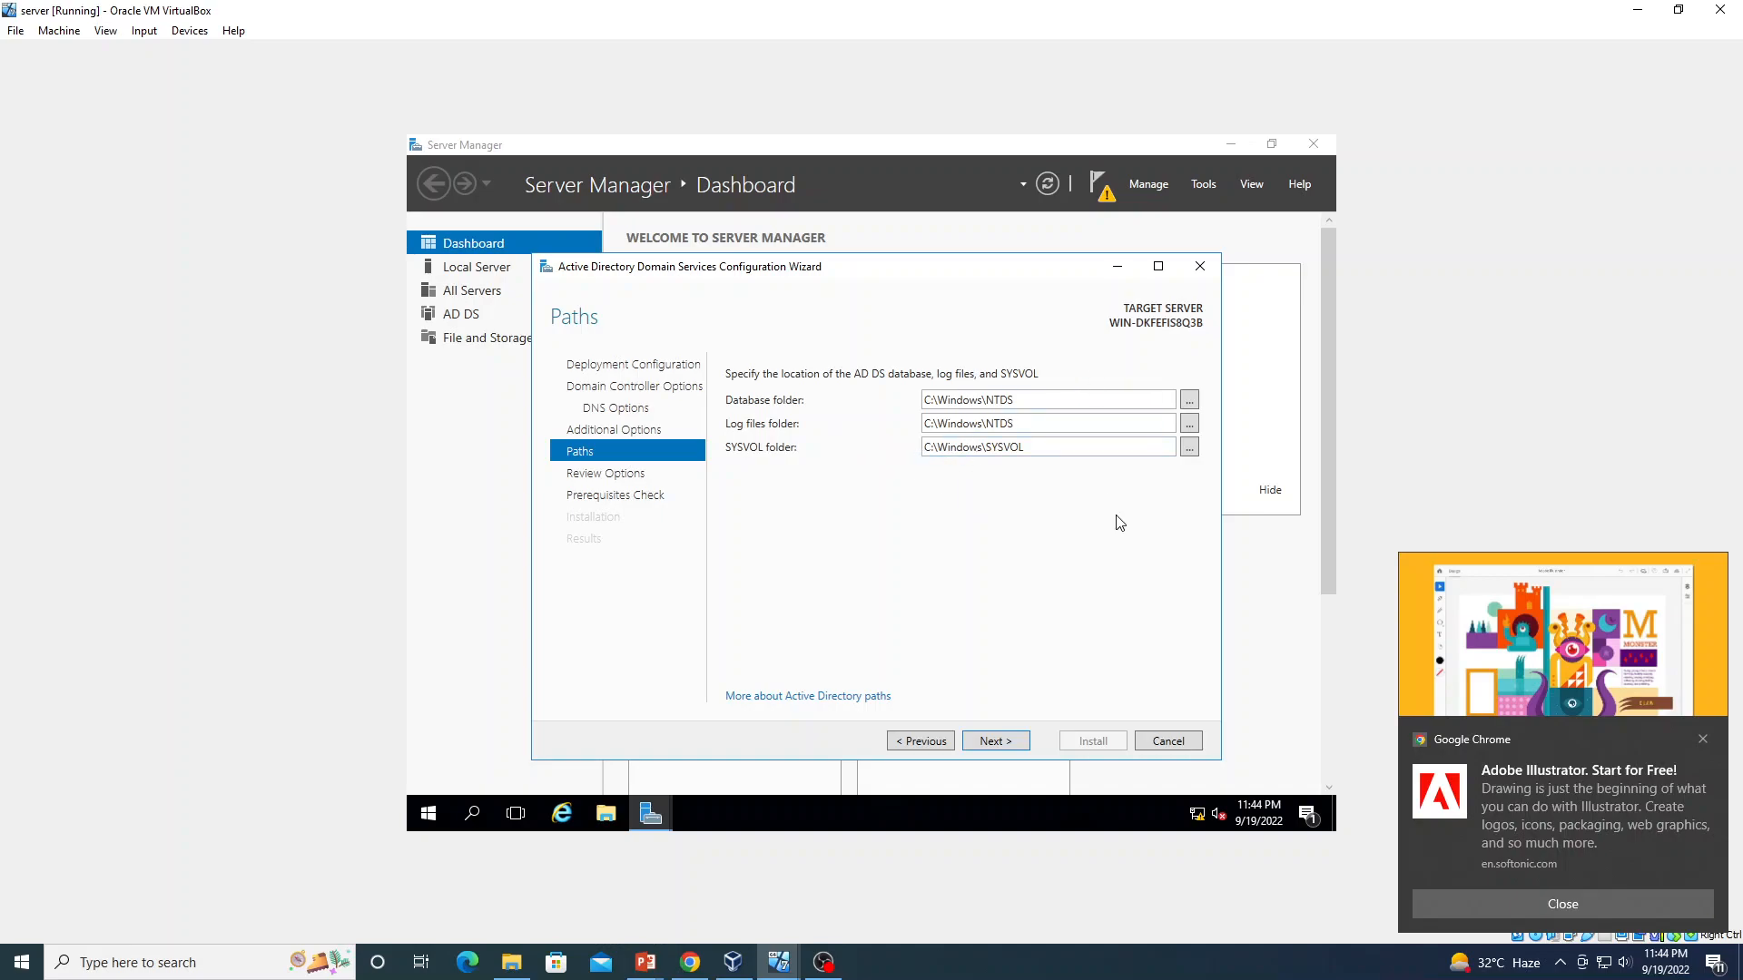
Accept the default AD DS folder paths and the reviewed m.com forest options to run prerequisite checks
left_click(995, 743)
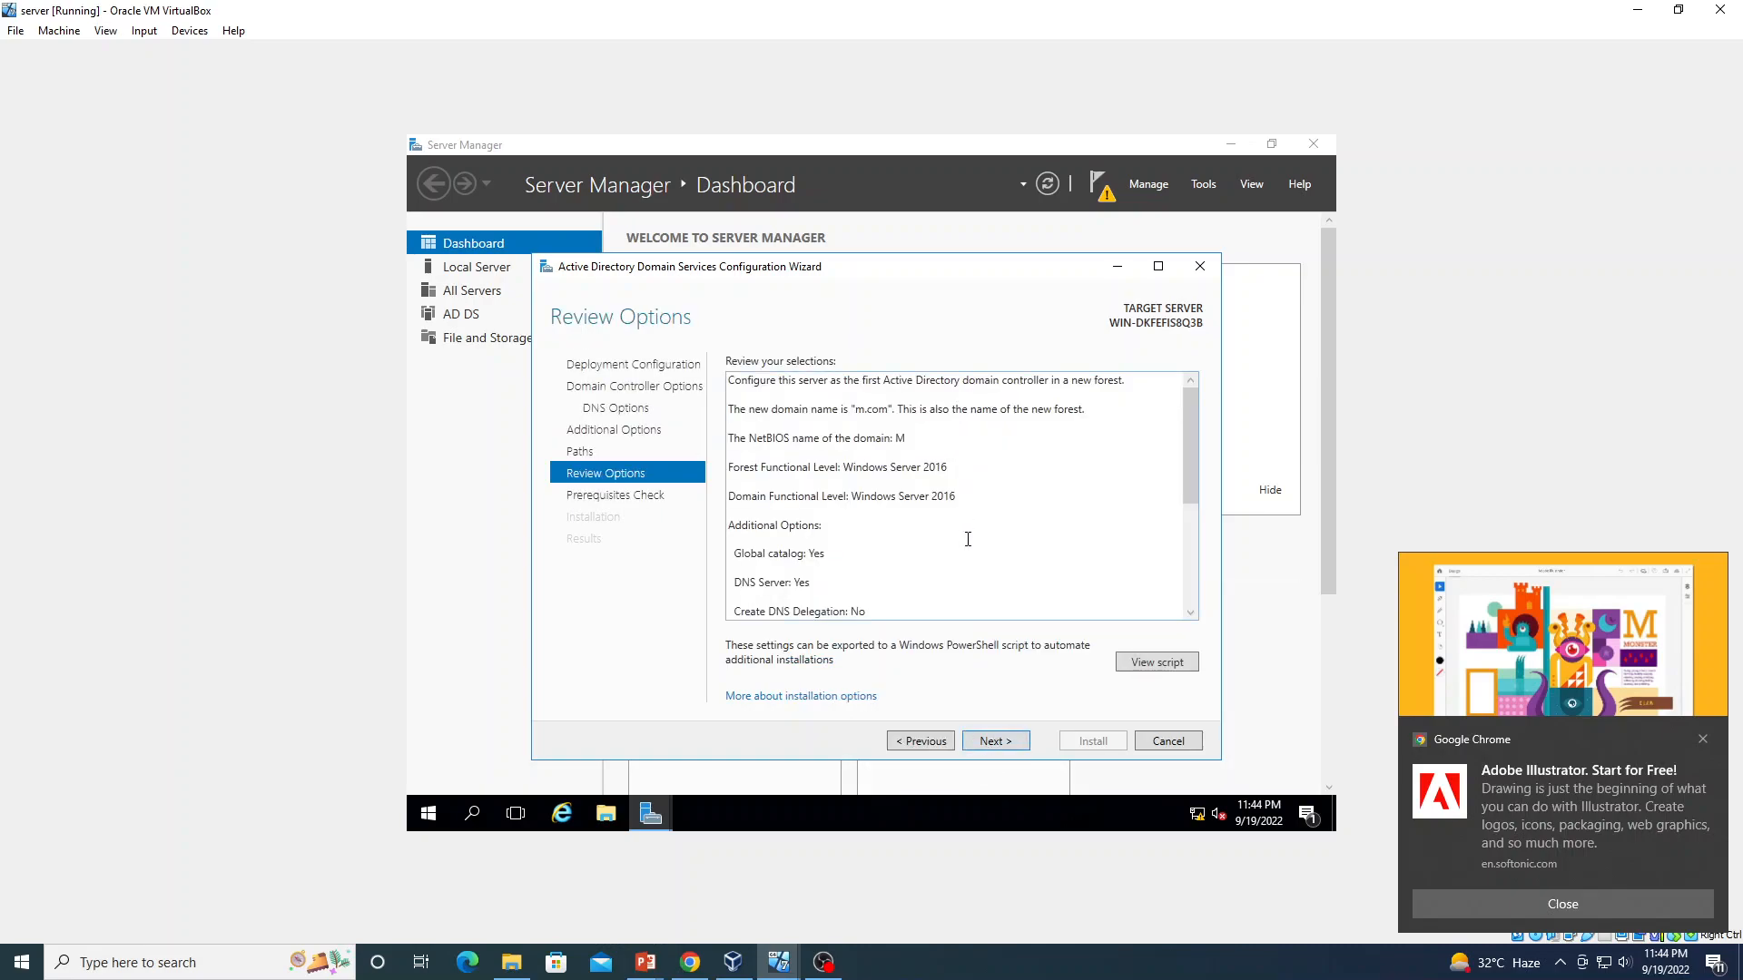
left_click(996, 742)
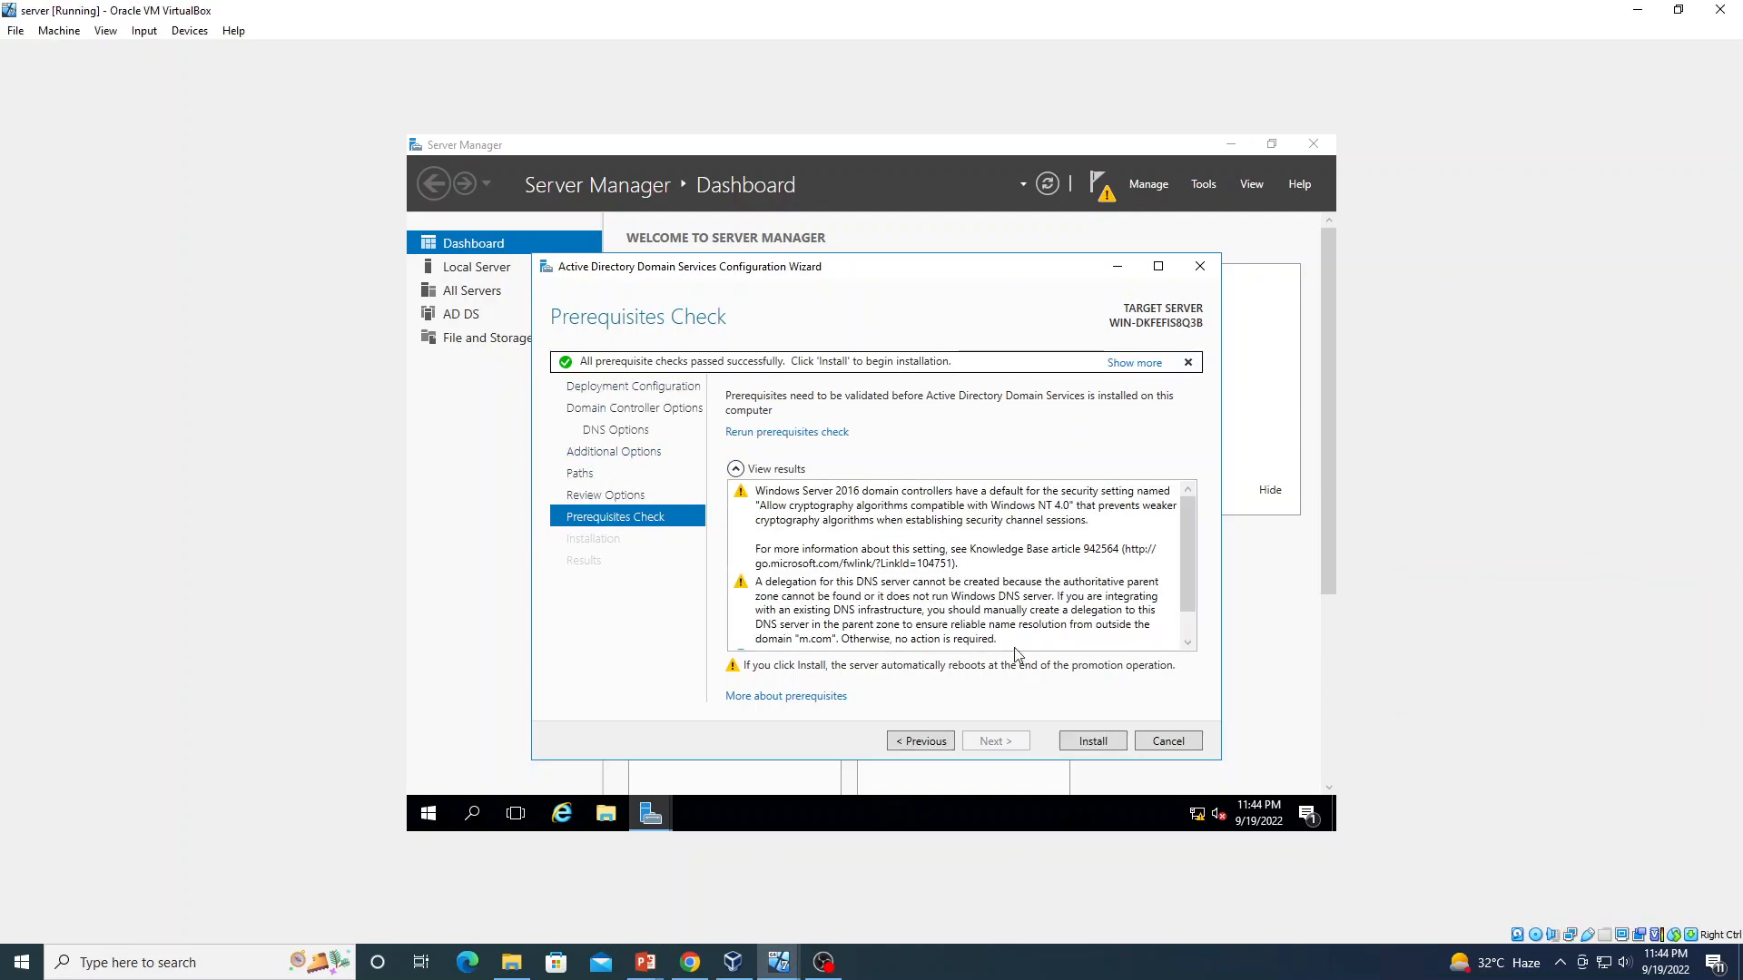
Begin the AD DS installation that promotes the server to m.com's first domain controller
left_click(1093, 740)
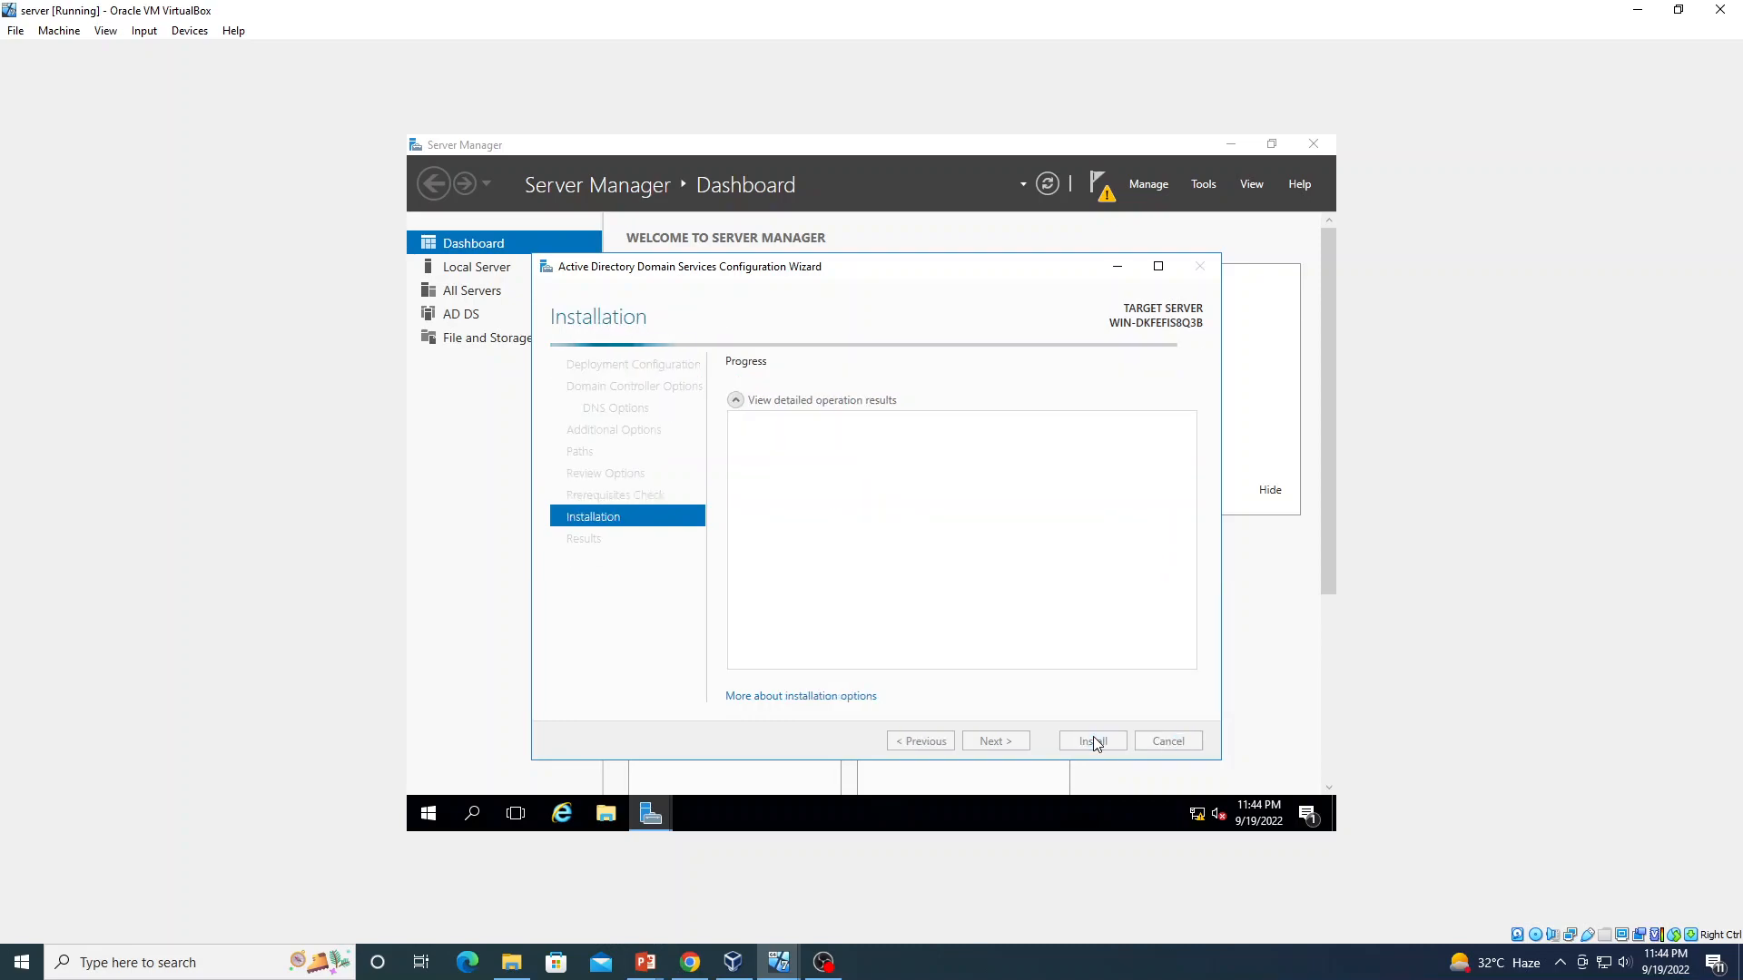